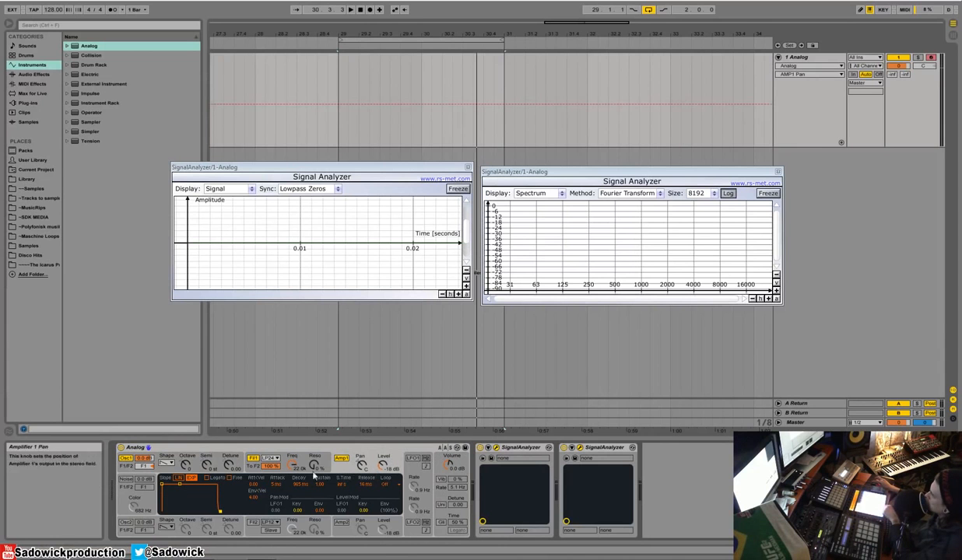
Step: Set Amp 1's level to -10 dB and add Oscillator 2 as a square wave at octave -1 alongside Oscillator 1
{"action": "left_click_drag", "start_coordinate": [383, 465], "coordinate": [383, 454]}
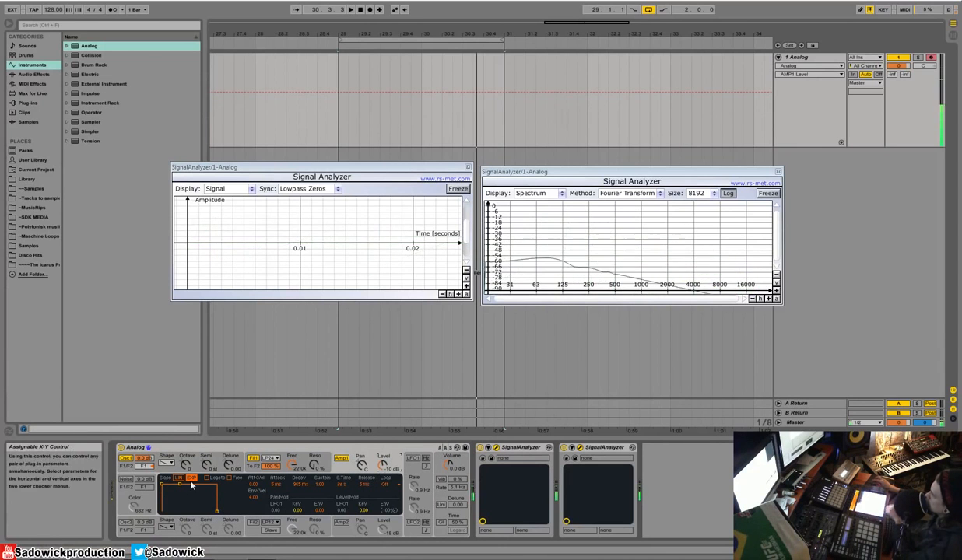
{"action": "left_click", "coordinate": [125, 522]}
{"action": "left_click", "coordinate": [167, 528]}
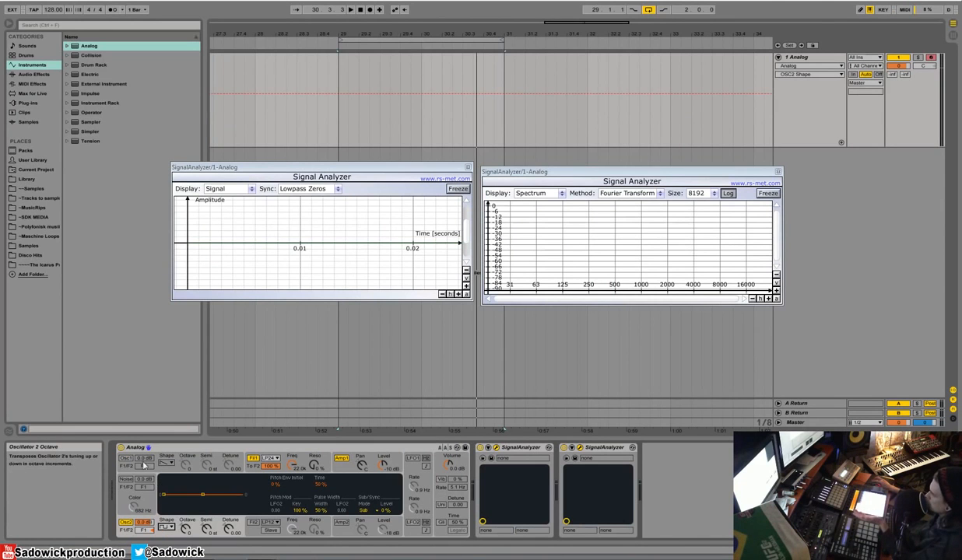
{"action": "left_click", "coordinate": [186, 530]}
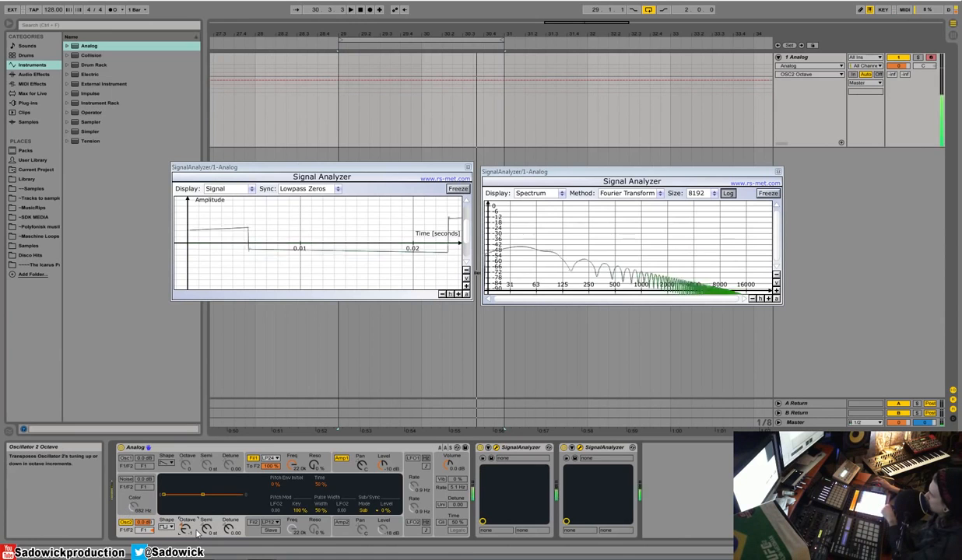
{"action": "left_click", "coordinate": [125, 458]}
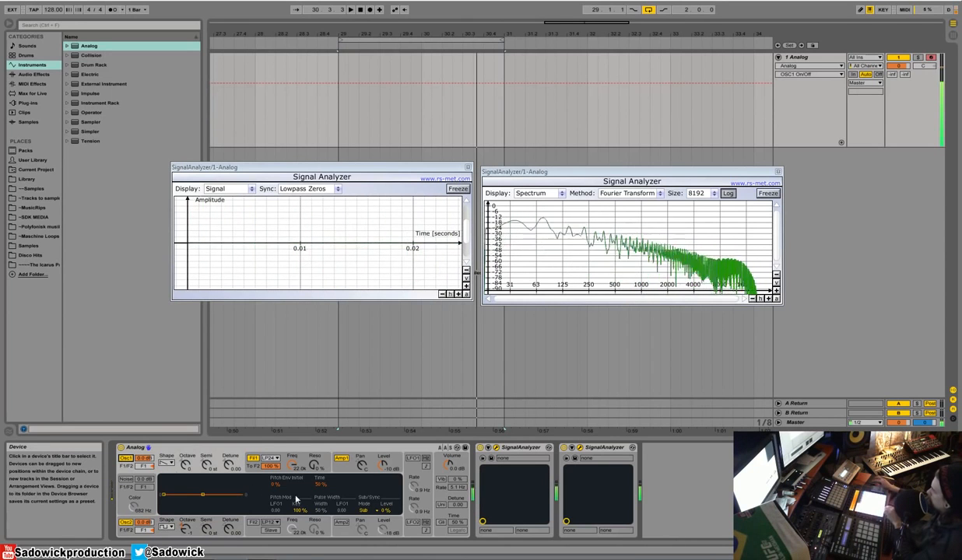
Step: Set Filter 1's cutoff to about 1.8 kHz and its resonance to 52% while only Oscillator 1 sounds
{"action": "left_click", "coordinate": [351, 470]}
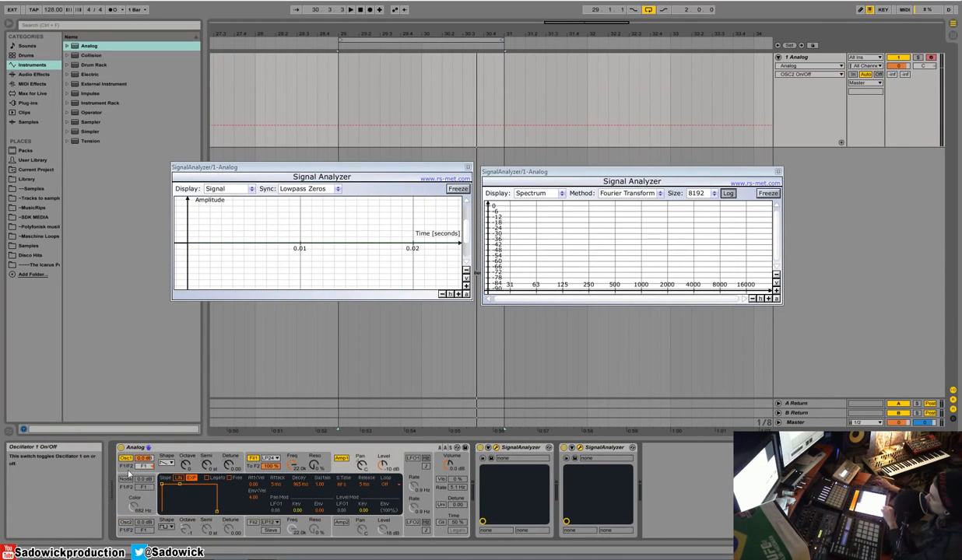
{"action": "left_click", "coordinate": [126, 461]}
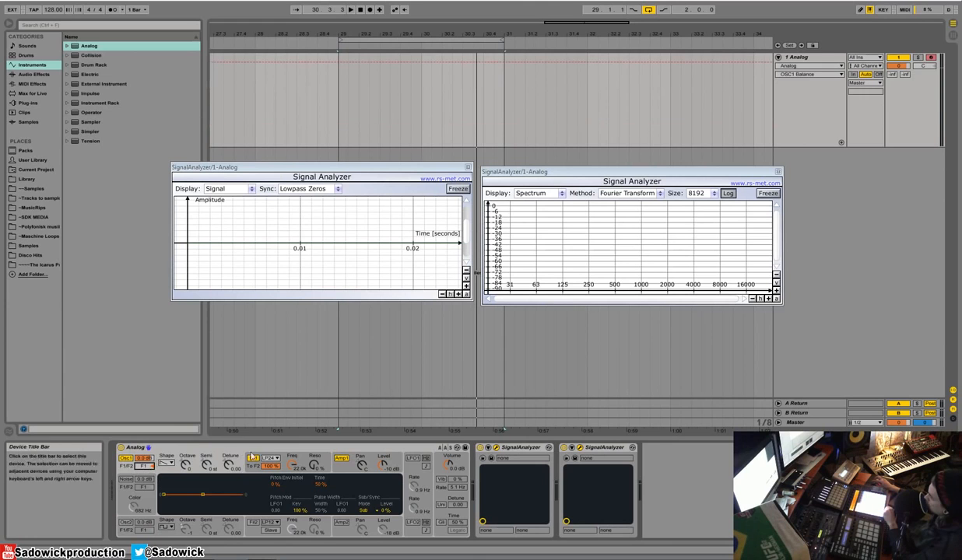
{"action": "left_click", "coordinate": [287, 456]}
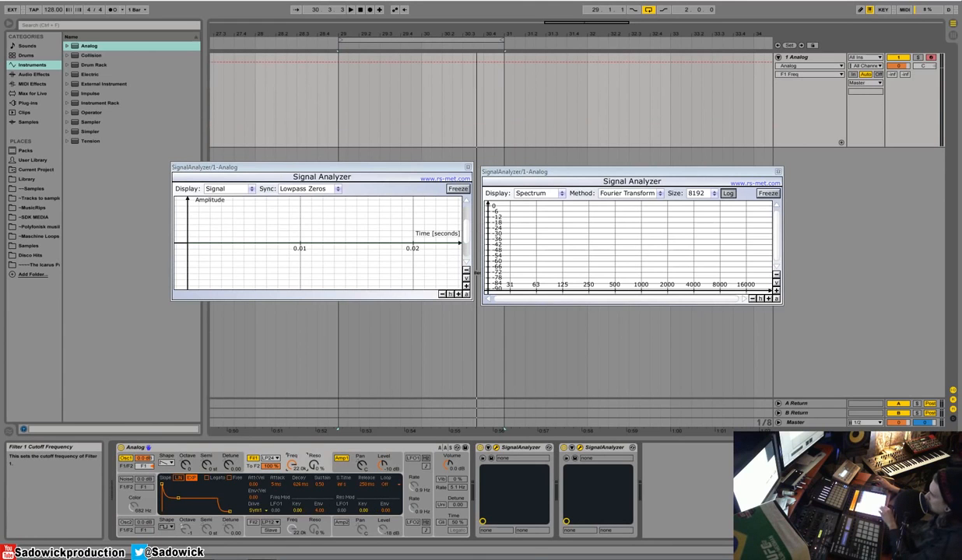
{"action": "left_click_drag", "start_coordinate": [292, 465], "coordinate": [313, 419]}
{"action": "left_click_drag", "start_coordinate": [291, 468], "coordinate": [292, 459]}
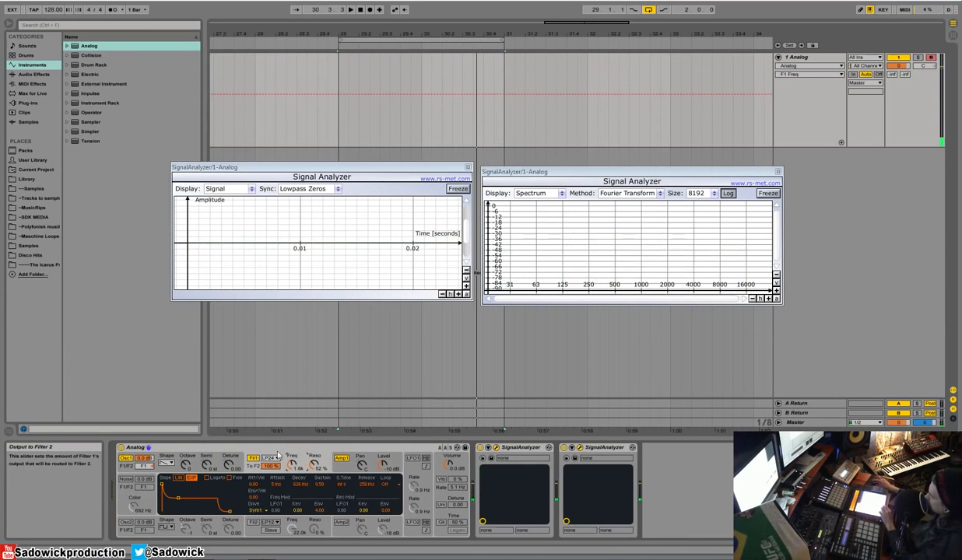
Step: Route Oscillator 2 to Filter 2 and switch on Filter 2 and Amp 2, with Amp 2's level at -11 dB
{"action": "left_click", "coordinate": [126, 522]}
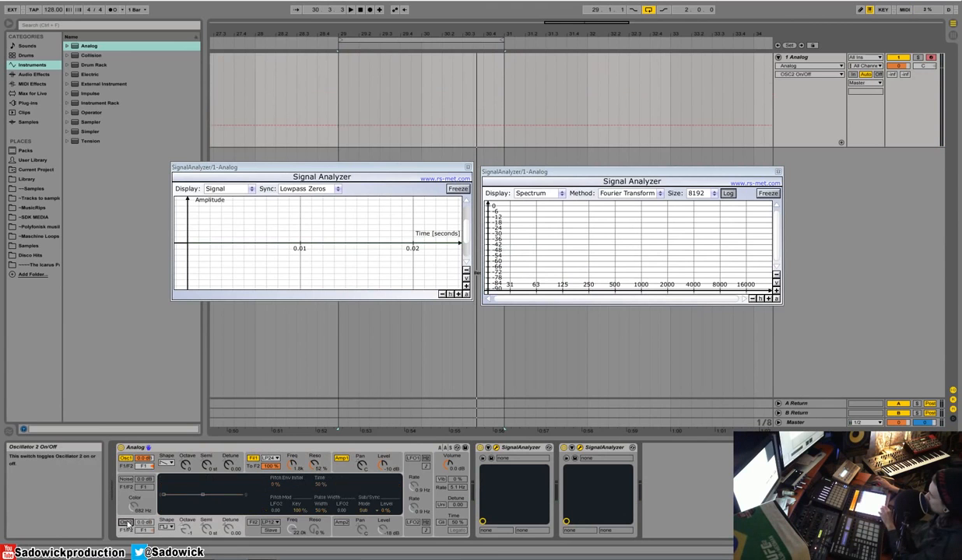
{"action": "left_click_drag", "start_coordinate": [143, 530], "coordinate": [143, 554]}
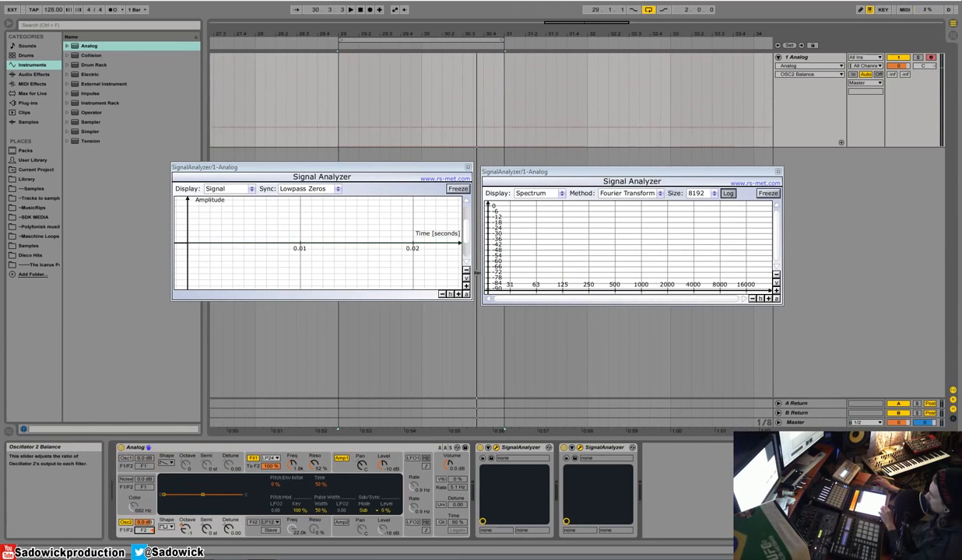
{"action": "left_click", "coordinate": [252, 523]}
{"action": "left_click", "coordinate": [342, 523]}
{"action": "left_click", "coordinate": [344, 524]}
{"action": "left_click_drag", "start_coordinate": [381, 532], "coordinate": [382, 509]}
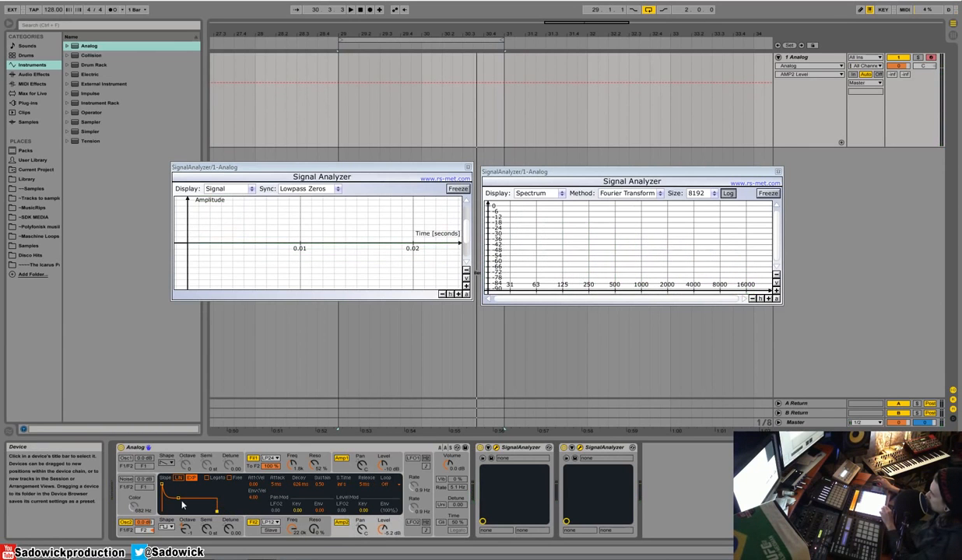
{"action": "left_click_drag", "start_coordinate": [383, 529], "coordinate": [383, 541]}
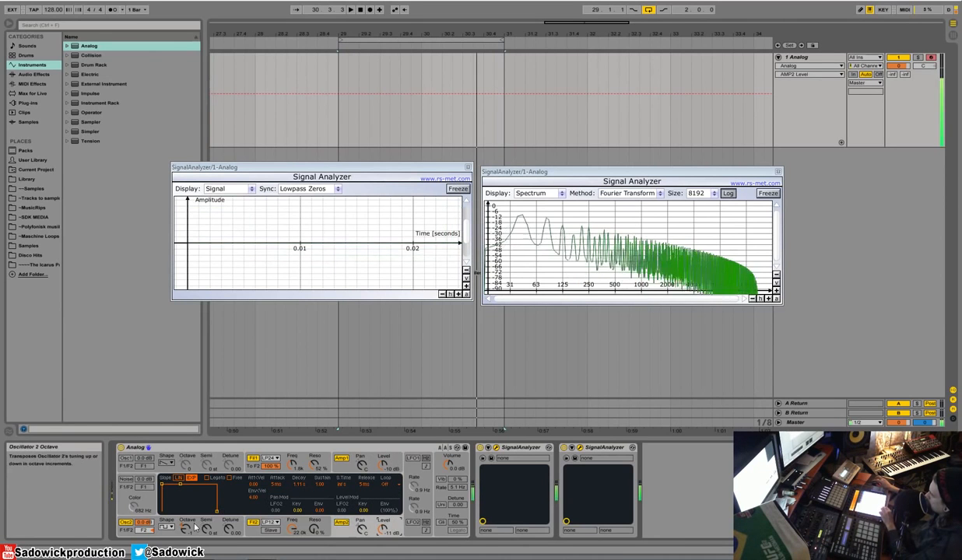
Step: Set Filter 2 to LP24 with a 235 Hz cutoff and 30% resonance, and switch Oscillator 1 back on
{"action": "left_click", "coordinate": [282, 525]}
{"action": "left_click", "coordinate": [282, 538]}
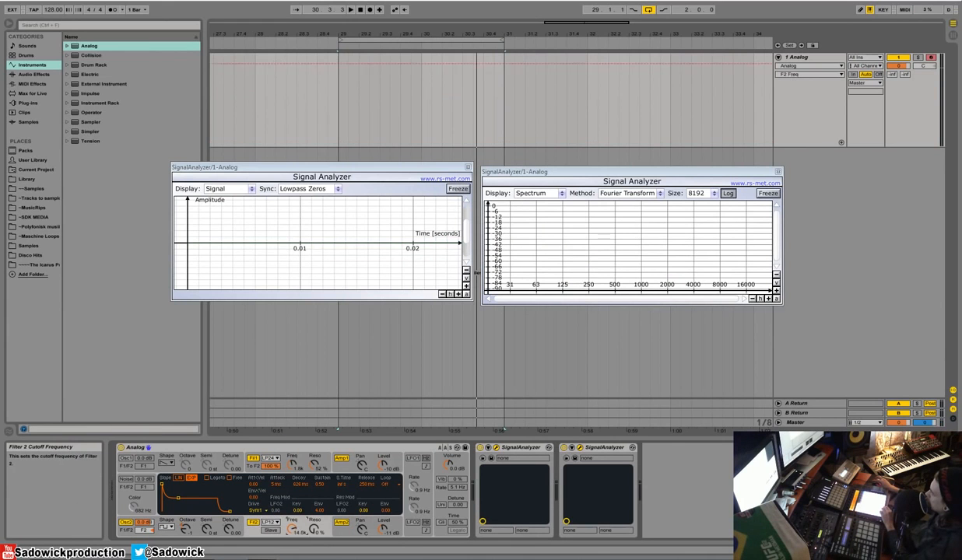
{"action": "left_click_drag", "start_coordinate": [314, 529], "coordinate": [314, 489]}
{"action": "mouse_move", "coordinate": [293, 531]}
{"action": "left_mouse_down"}
{"action": "mouse_move", "coordinate": [292, 542]}
{"action": "mouse_move", "coordinate": [314, 539]}
{"action": "mouse_move", "coordinate": [315, 549]}
{"action": "mouse_move", "coordinate": [292, 527]}
{"action": "left_mouse_up"}
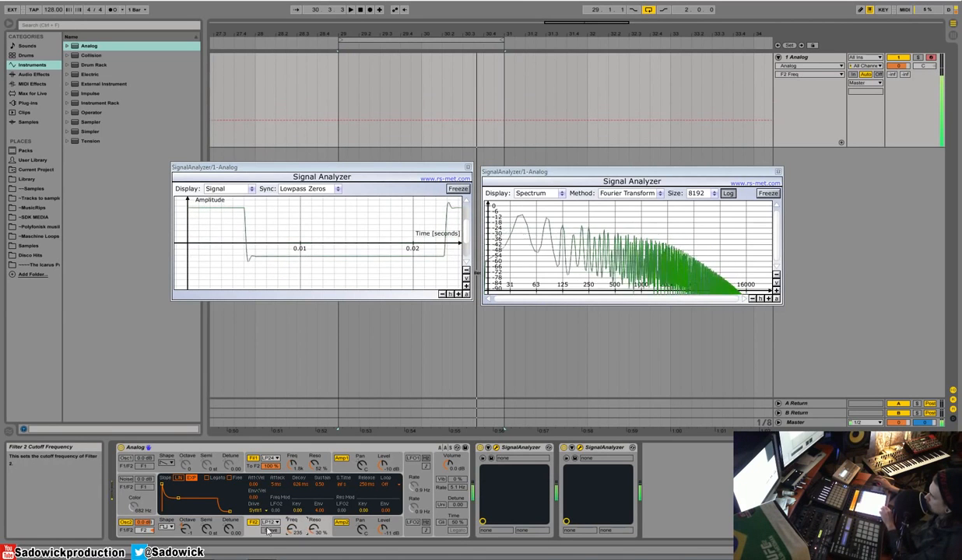
{"action": "left_click", "coordinate": [271, 522]}
{"action": "left_click", "coordinate": [274, 456]}
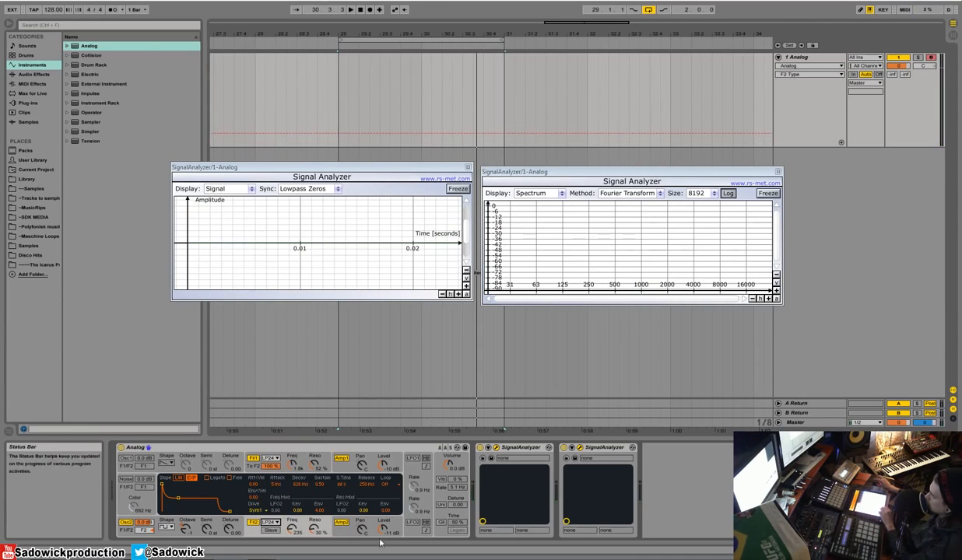
{"action": "left_click", "coordinate": [126, 458]}
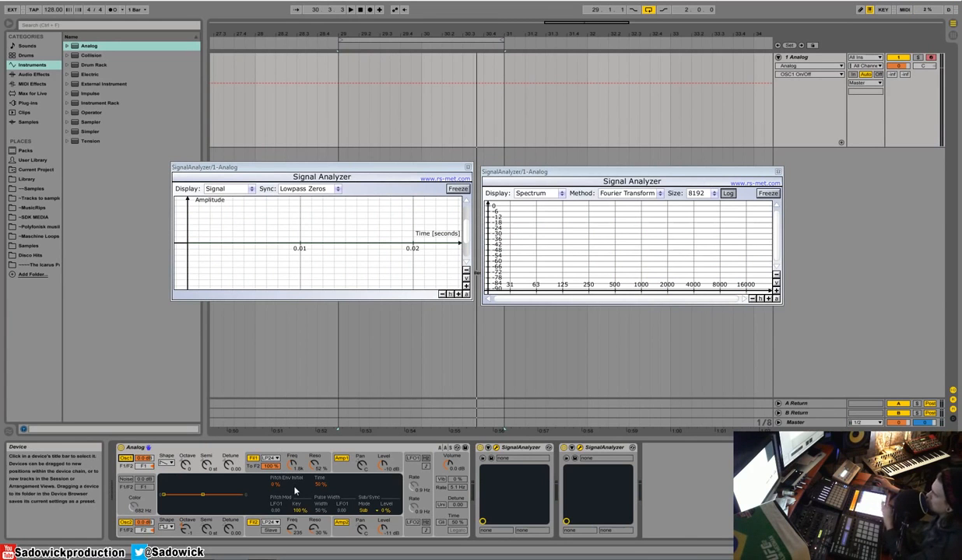
Step: Load a fresh default Analog instrument on the track and set Amp 1's envelope sustain to 1.00
{"action": "double_click", "coordinate": [89, 47]}
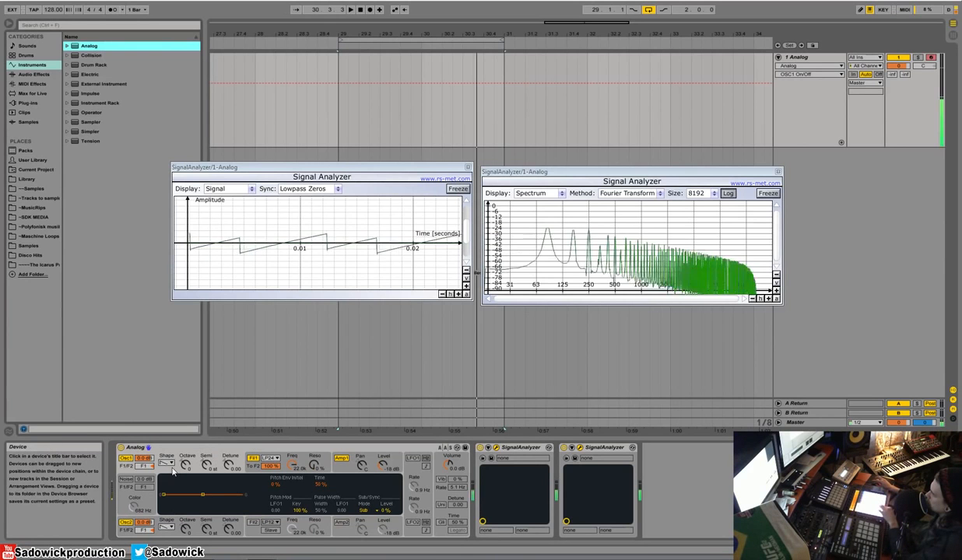
{"action": "left_click", "coordinate": [356, 467]}
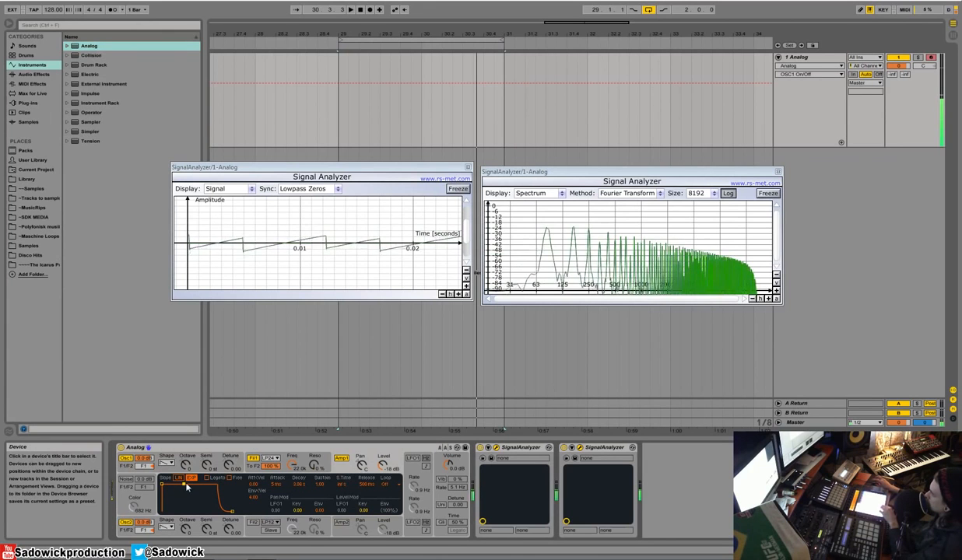
Step: Switch on Oscillator 2, Filter 2 and Amp 2, and route Oscillator 2 fully to Filter 2
{"action": "left_click", "coordinate": [341, 522]}
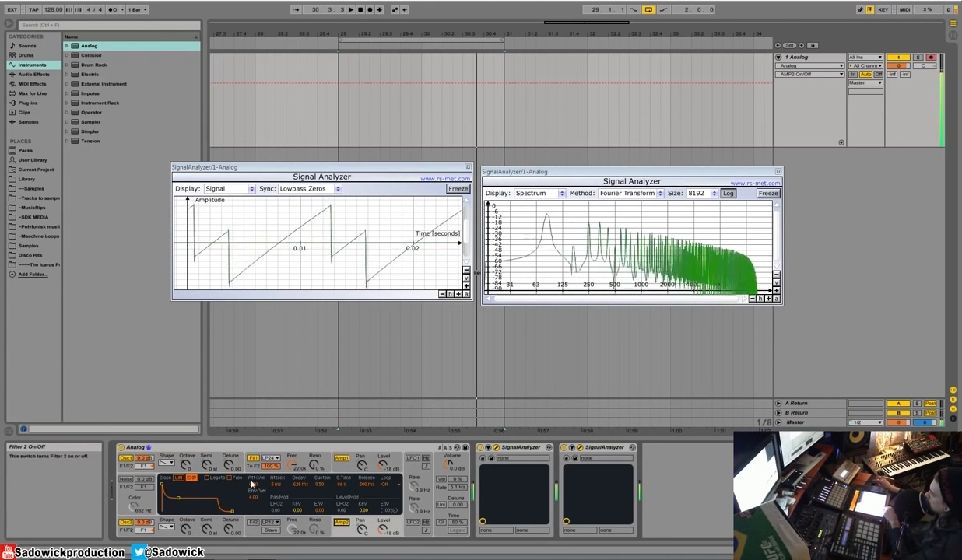
{"action": "left_click_drag", "start_coordinate": [145, 531], "coordinate": [144, 555]}
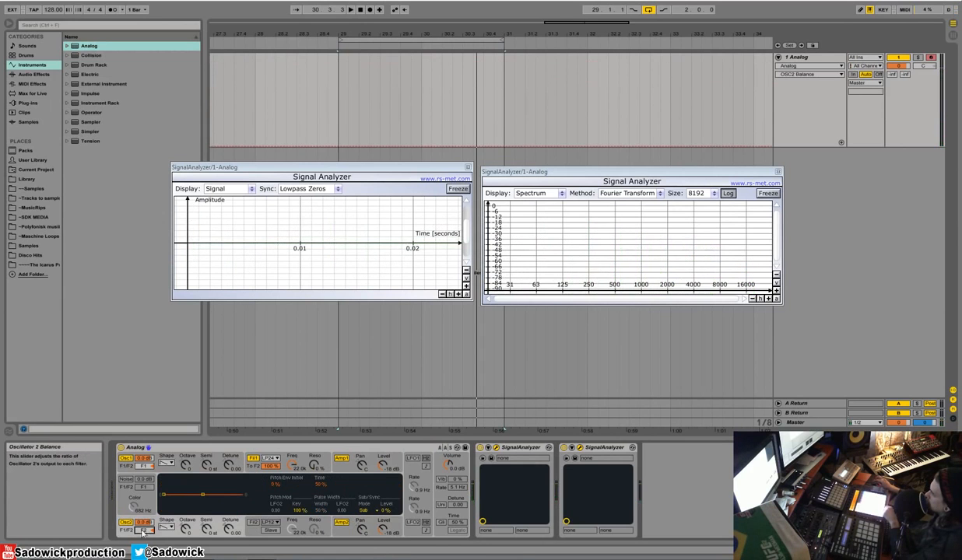
{"action": "left_click_drag", "start_coordinate": [293, 528], "coordinate": [296, 532]}
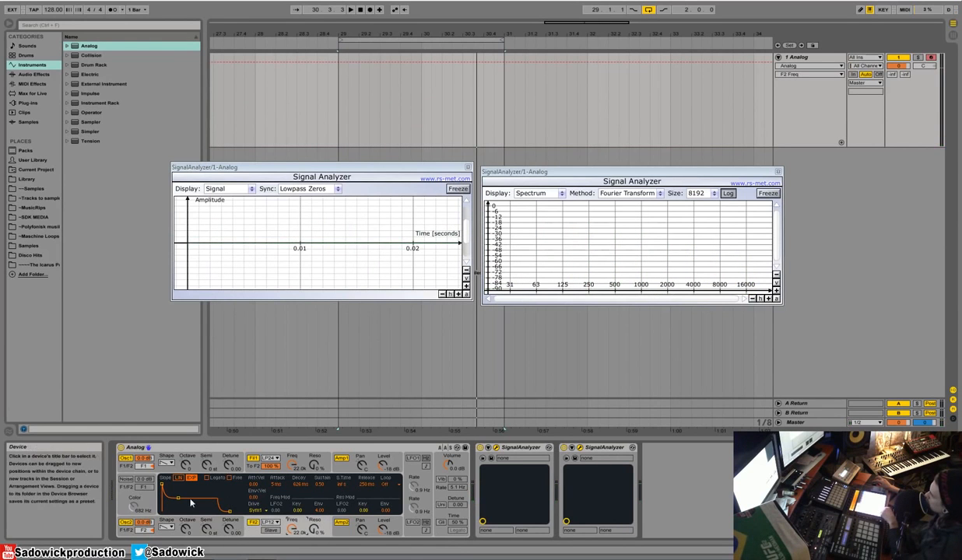
Step: Set Amp 2's envelope sustain to 1.00 to match Amp 1
{"action": "left_click", "coordinate": [378, 459]}
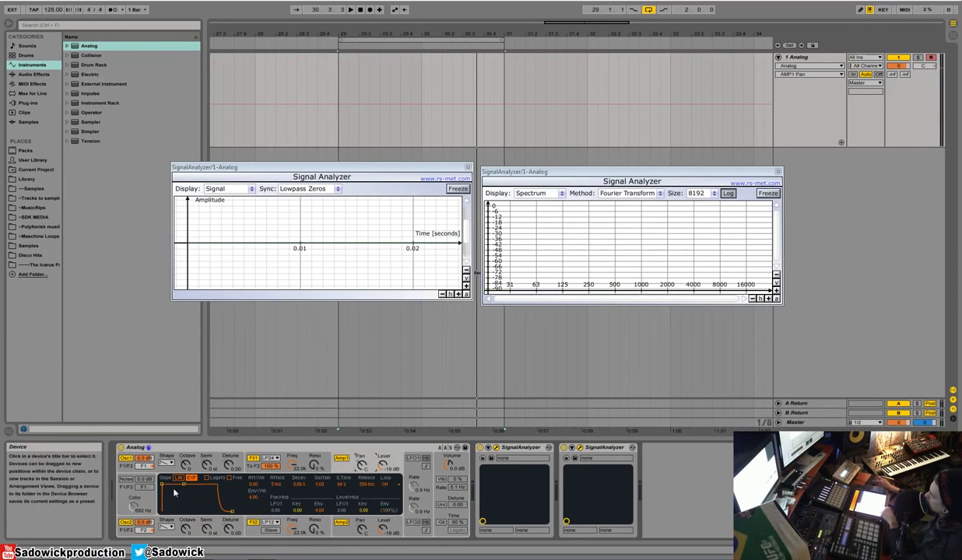
{"action": "left_click", "coordinate": [361, 525]}
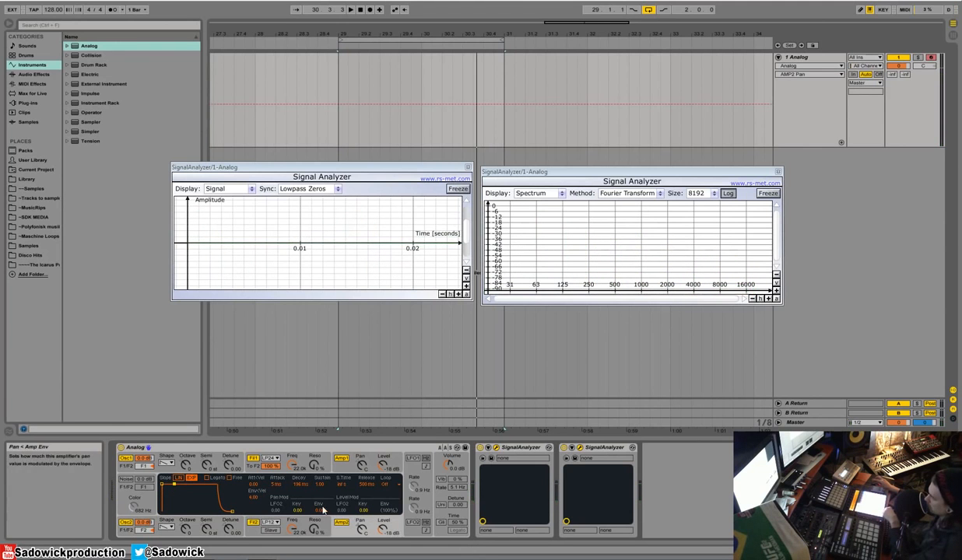
Step: Detune Oscillator 2 slightly and pan Amp 1 to 50L and Amp 2 to 50R
{"action": "left_click", "coordinate": [233, 531]}
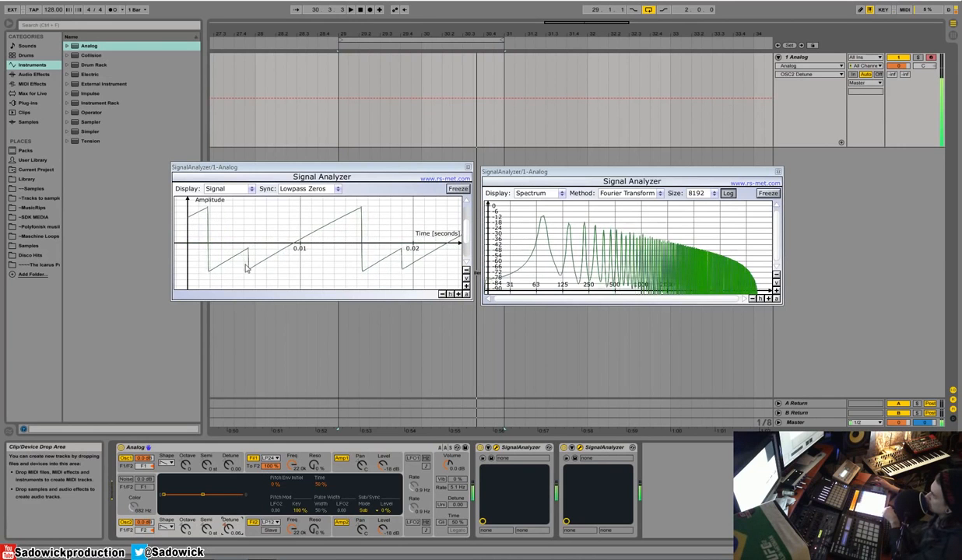
{"action": "left_click", "coordinate": [360, 464]}
{"action": "left_click", "coordinate": [361, 530]}
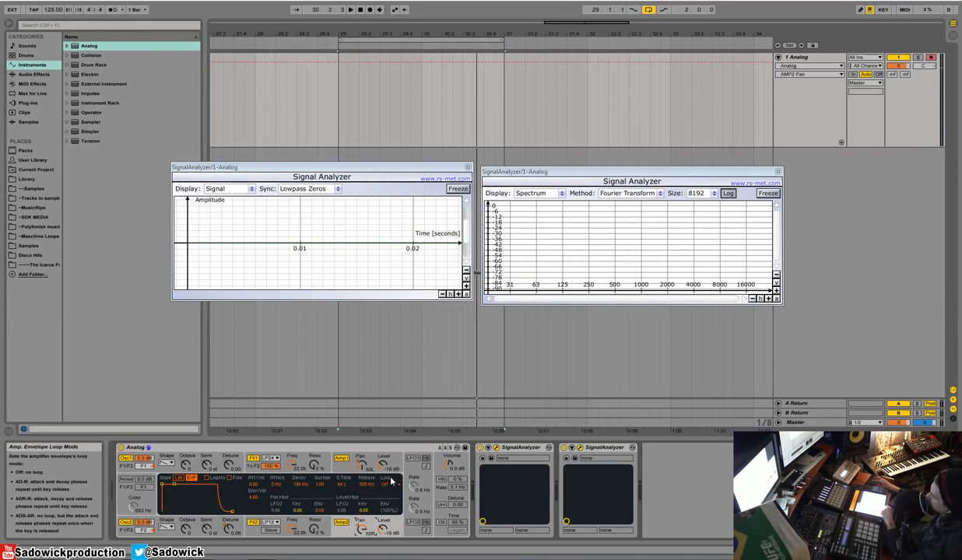
Step: Switch on LFO 1 and LFO 2, and set LFO 2's rate to 1.3 Hz
{"action": "left_click", "coordinate": [413, 460]}
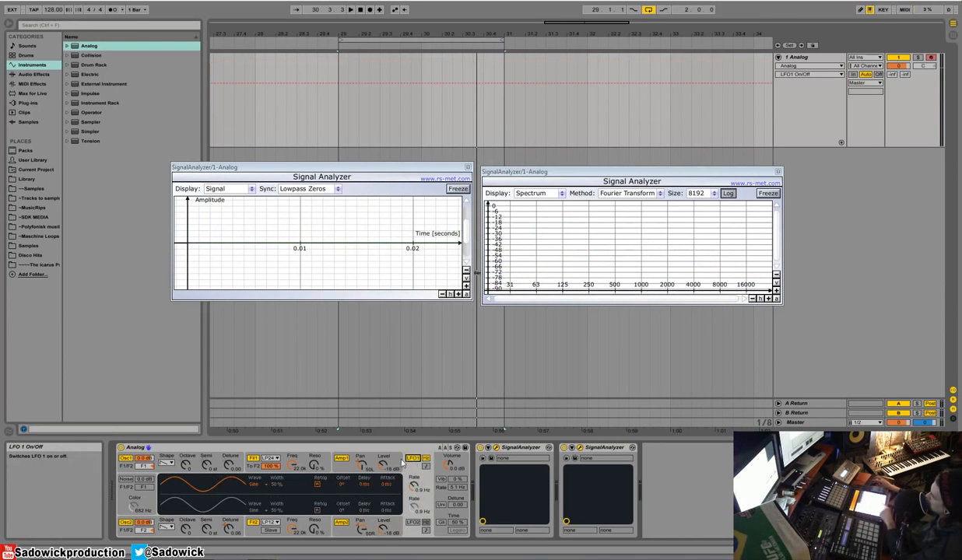
{"action": "left_click", "coordinate": [456, 502]}
{"action": "mouse_move", "coordinate": [419, 509]}
{"action": "left_mouse_down"}
{"action": "mouse_move", "coordinate": [418, 492]}
{"action": "mouse_move", "coordinate": [419, 506]}
{"action": "left_mouse_up"}
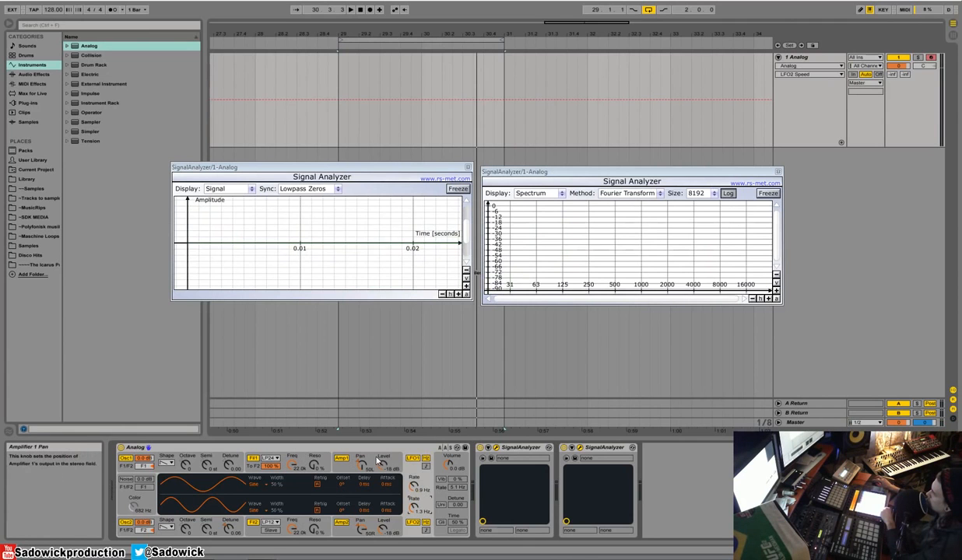
Step: With Oscillator 2 muted, set Oscillator 1's LFO pitch modulation to 0.06 and LFO 1's rate to 4.4 Hz
{"action": "left_click", "coordinate": [235, 460]}
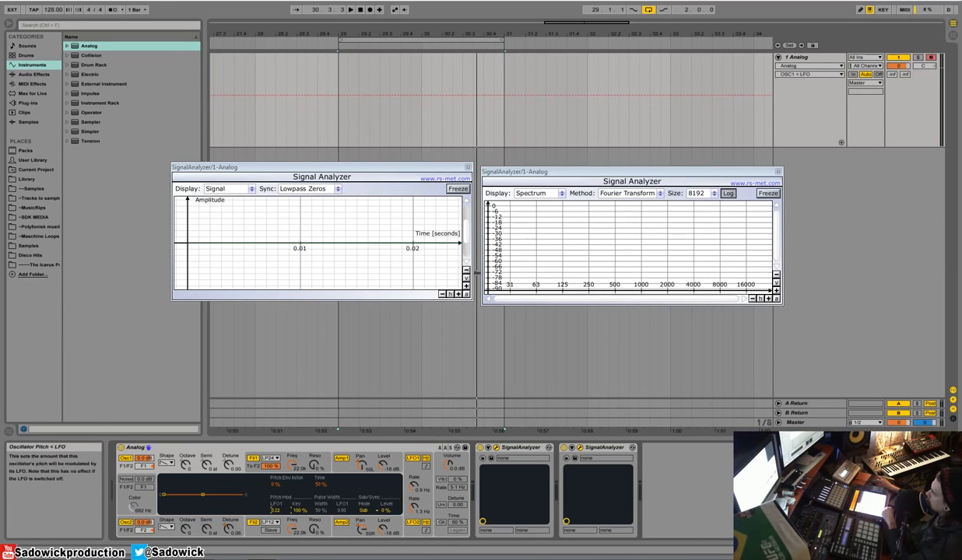
{"action": "left_click", "coordinate": [126, 523]}
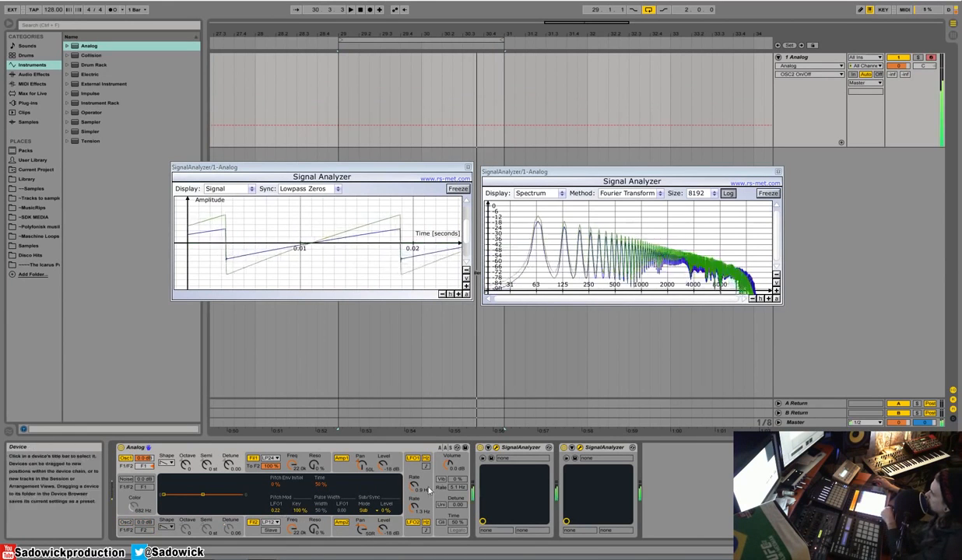
{"action": "left_click_drag", "start_coordinate": [275, 511], "coordinate": [275, 531]}
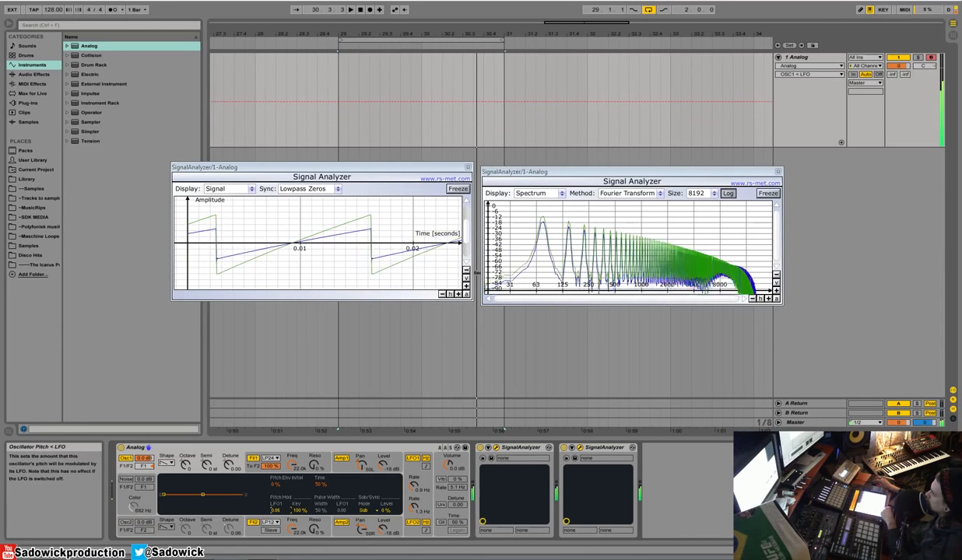
{"action": "left_click", "coordinate": [415, 486]}
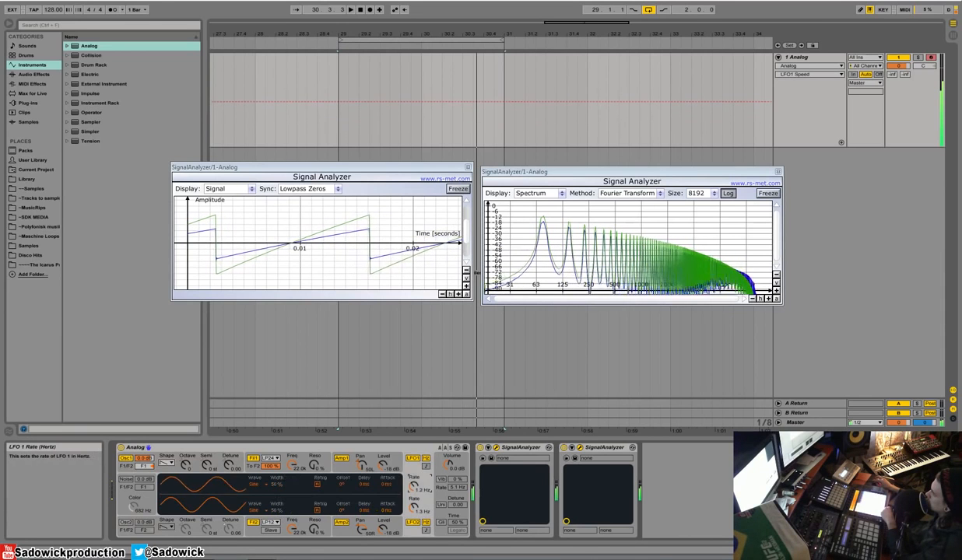
{"action": "left_click_drag", "start_coordinate": [414, 486], "coordinate": [414, 475]}
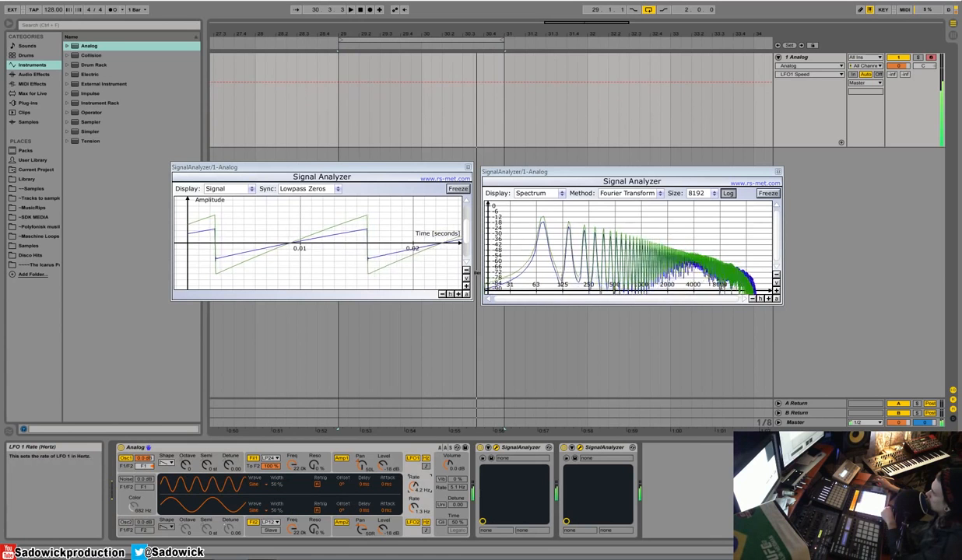
Step: Switch Oscillator 2 back on and set its LFO 2 pitch modulation to 0.06
{"action": "left_click", "coordinate": [124, 522]}
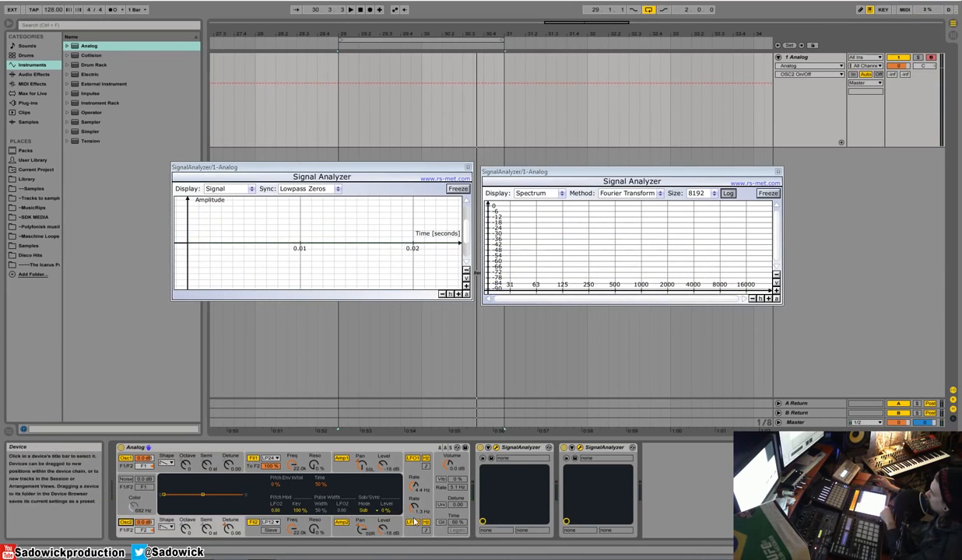
{"action": "left_click", "coordinate": [228, 529]}
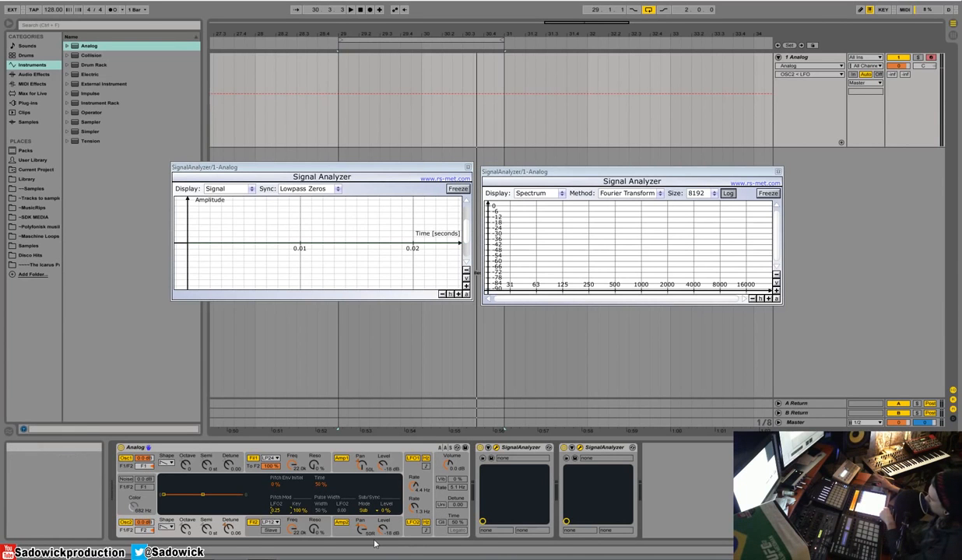
{"action": "left_click_drag", "start_coordinate": [277, 510], "coordinate": [278, 514]}
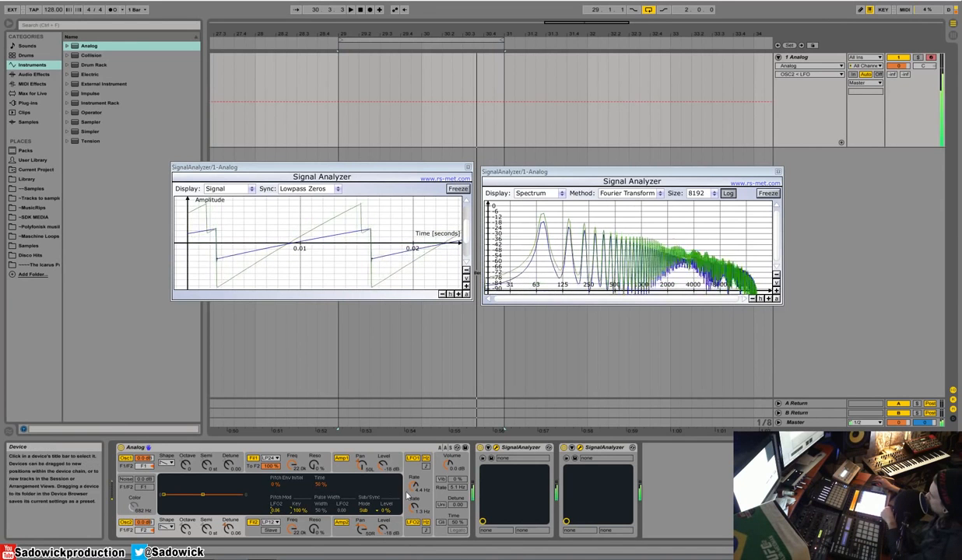
Step: Switch off LFO 1 and LFO 2 and turn on vibrato
{"action": "left_click", "coordinate": [421, 486]}
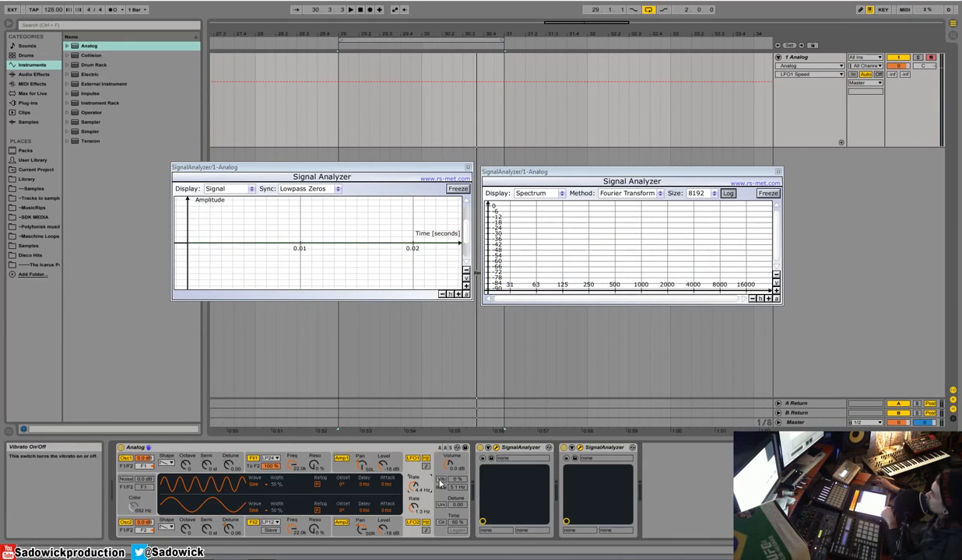
{"action": "left_click", "coordinate": [414, 523]}
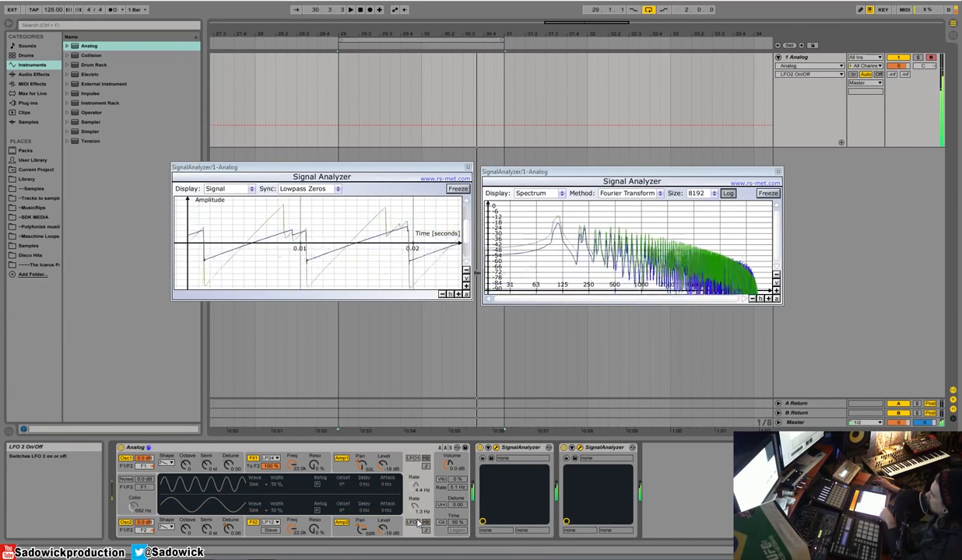
{"action": "left_click", "coordinate": [442, 480]}
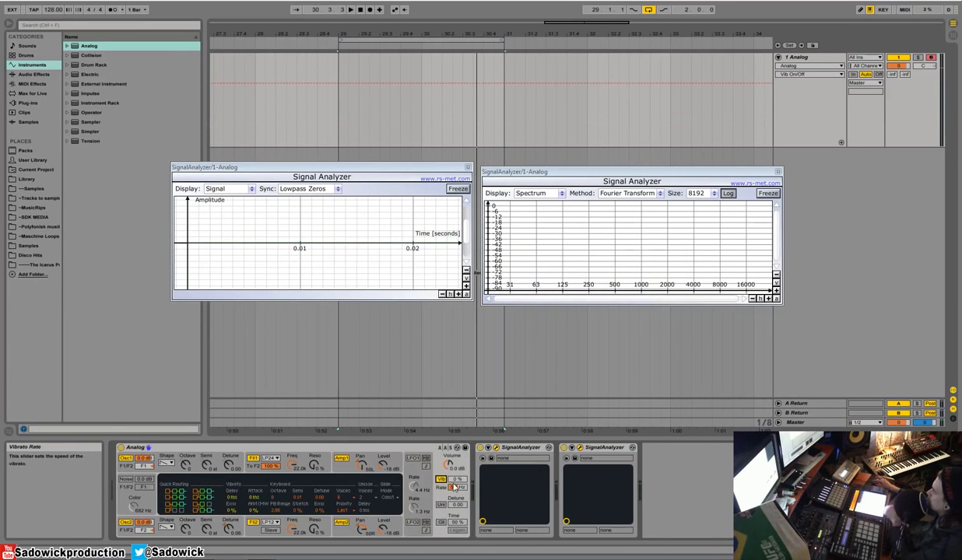
Step: Try vibrato at 100 % and 10 Hz, and settle on an amount of 46 % and a rate of 3.6 Hz
{"action": "left_click_drag", "start_coordinate": [457, 479], "coordinate": [457, 425]}
{"action": "mouse_move", "coordinate": [458, 479]}
{"action": "left_mouse_down"}
{"action": "mouse_move", "coordinate": [457, 458]}
{"action": "mouse_move", "coordinate": [458, 518]}
{"action": "mouse_move", "coordinate": [458, 466]}
{"action": "left_mouse_up"}
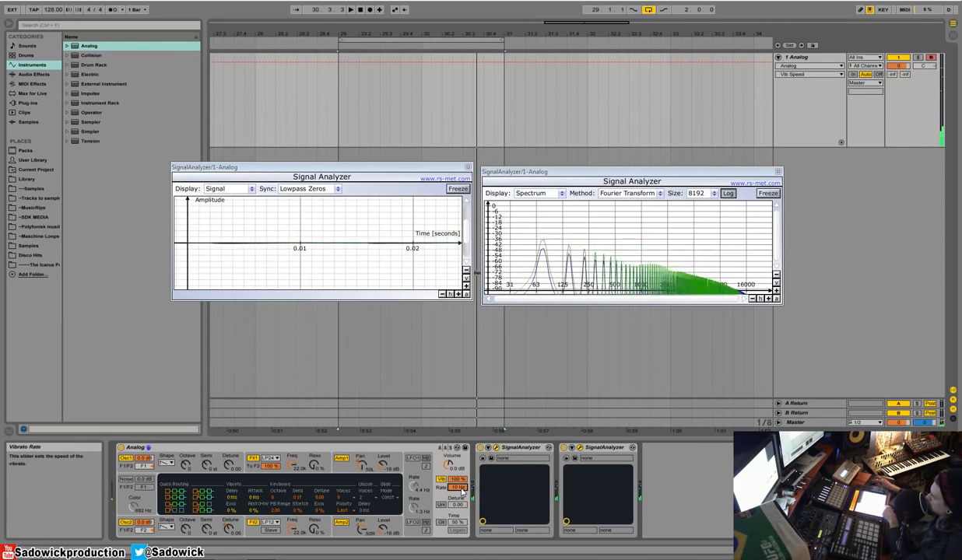
{"action": "left_click_drag", "start_coordinate": [461, 490], "coordinate": [461, 526]}
{"action": "left_click_drag", "start_coordinate": [458, 479], "coordinate": [457, 519]}
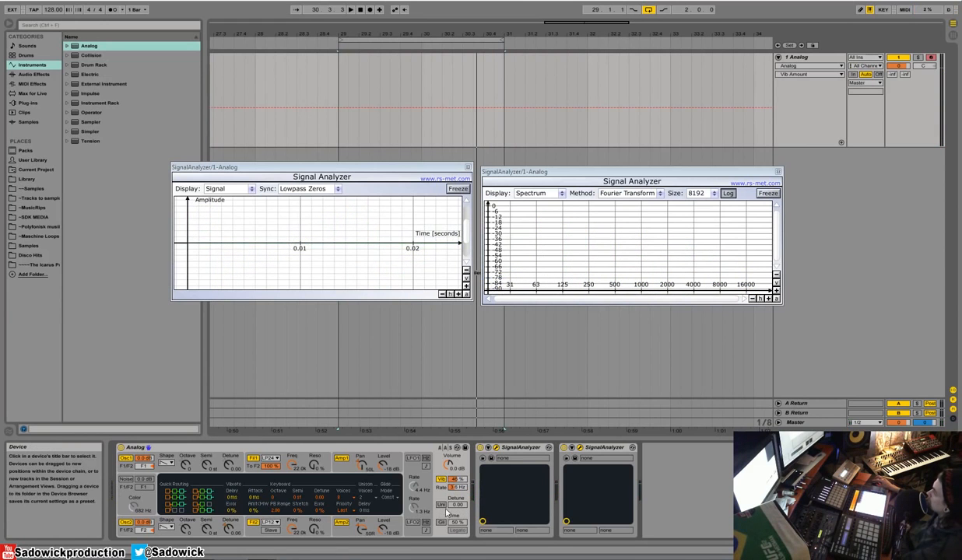
Step: Set the vibrato amount to 28 % and its rate to 0.3 Hz, and switch vibrato off after listening
{"action": "left_click", "coordinate": [443, 483]}
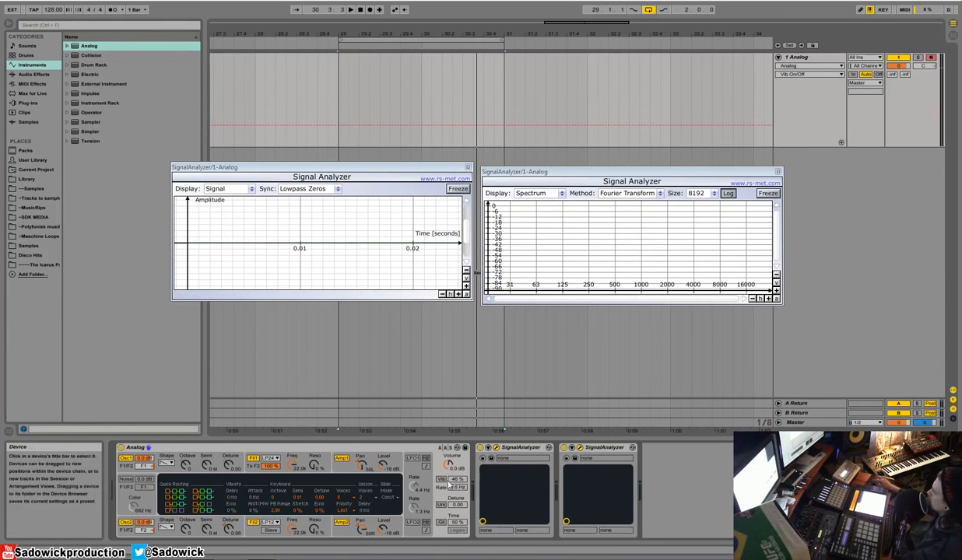
{"action": "left_click", "coordinate": [456, 487]}
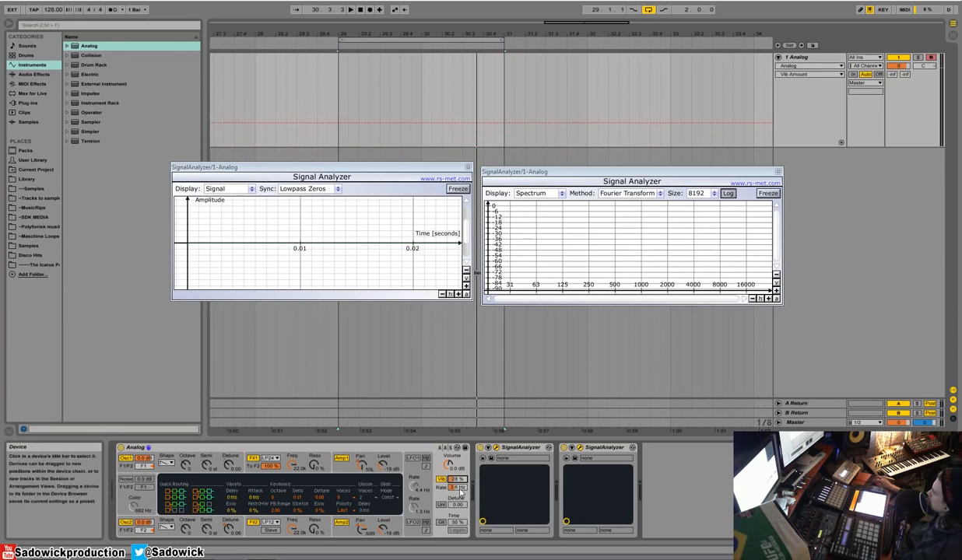
{"action": "left_click_drag", "start_coordinate": [455, 487], "coordinate": [461, 518]}
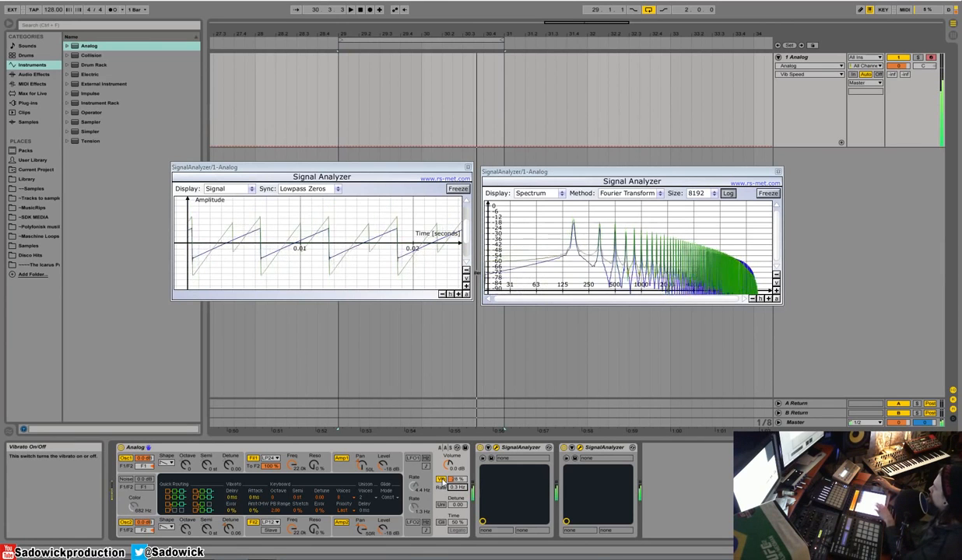
{"action": "left_click", "coordinate": [441, 479]}
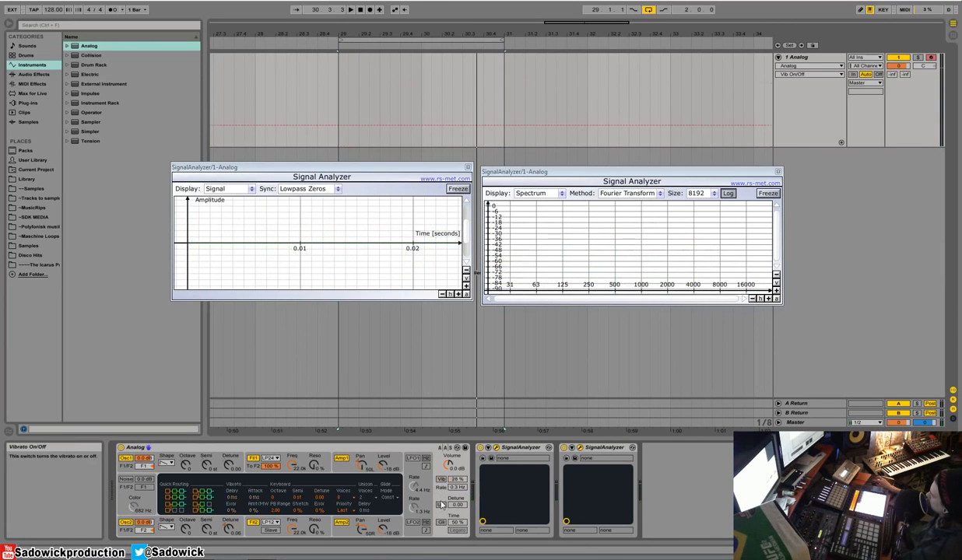
Step: Switch on unison, raise its detune and set it to 4 unison voices
{"action": "left_click", "coordinate": [440, 506]}
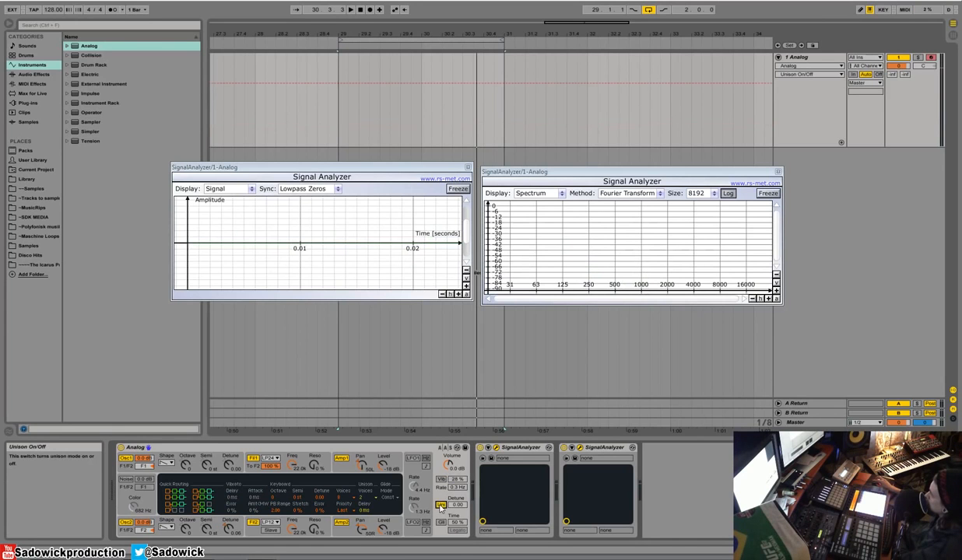
{"action": "left_click", "coordinate": [441, 506]}
{"action": "left_click", "coordinate": [440, 506]}
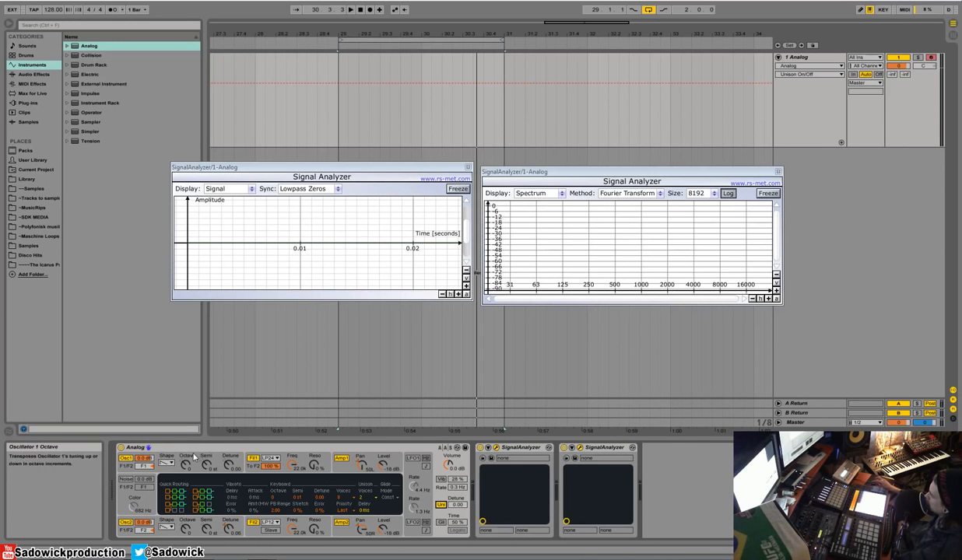
{"action": "left_click_drag", "start_coordinate": [457, 505], "coordinate": [457, 473]}
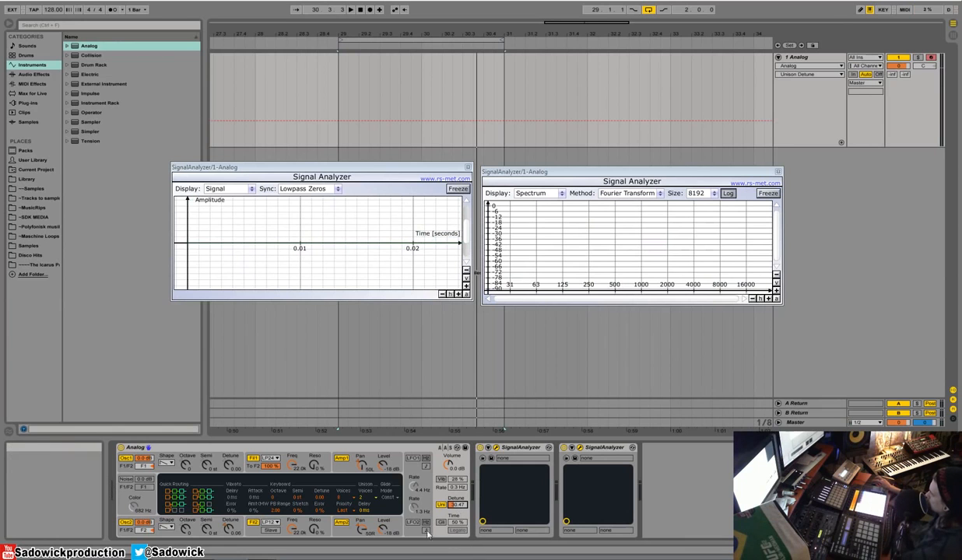
{"action": "left_click", "coordinate": [368, 498]}
{"action": "left_click", "coordinate": [369, 505]}
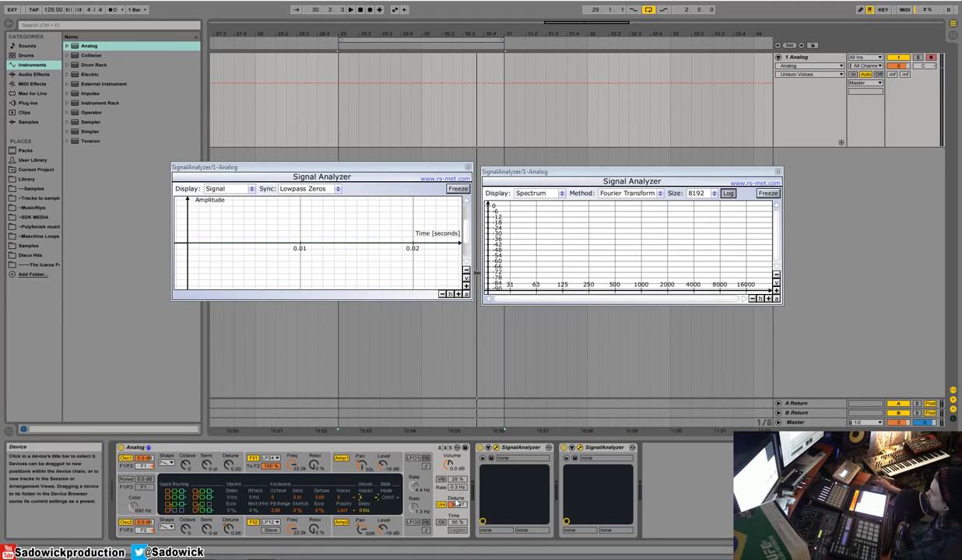
Step: Lower Analog's output volume to -2.3 dB and switch unison off
{"action": "left_click", "coordinate": [419, 466]}
{"action": "left_click", "coordinate": [451, 463]}
{"action": "left_click", "coordinate": [419, 467]}
{"action": "left_click", "coordinate": [454, 463]}
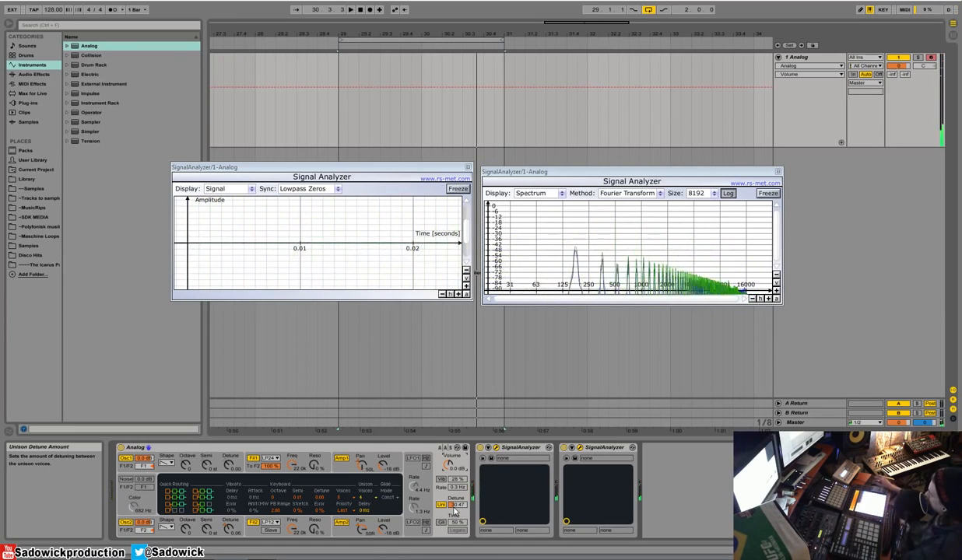
{"action": "left_click_drag", "start_coordinate": [450, 471], "coordinate": [450, 479]}
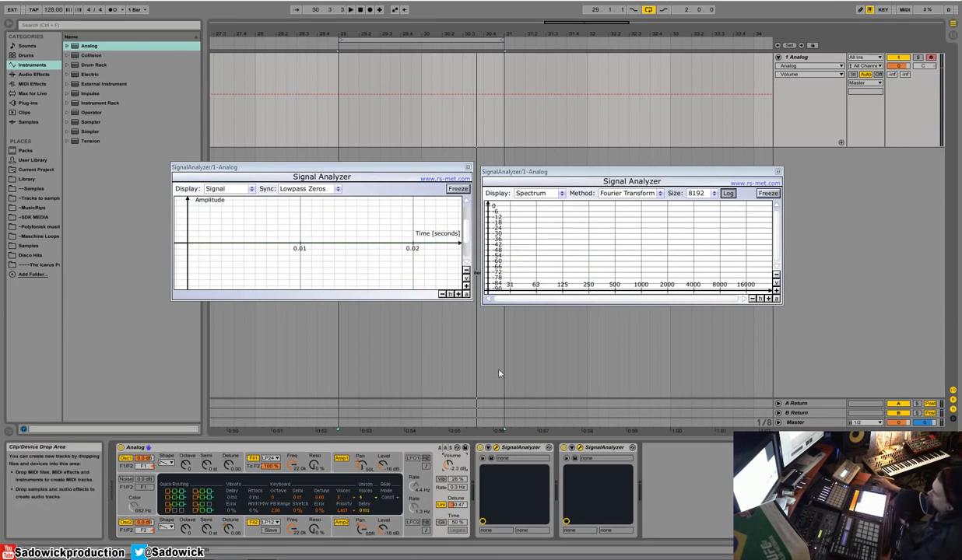
{"action": "left_click", "coordinate": [440, 506]}
{"action": "left_click", "coordinate": [440, 506]}
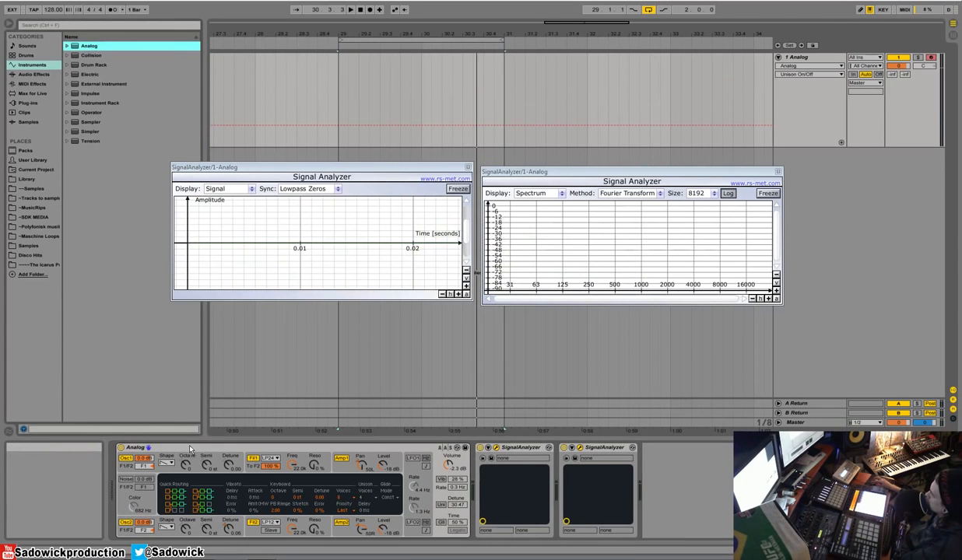
Step: Set the freshly loaded Analog's volume to 4.2 dB and turn on glide with legato
{"action": "left_click_drag", "start_coordinate": [448, 464], "coordinate": [448, 451]}
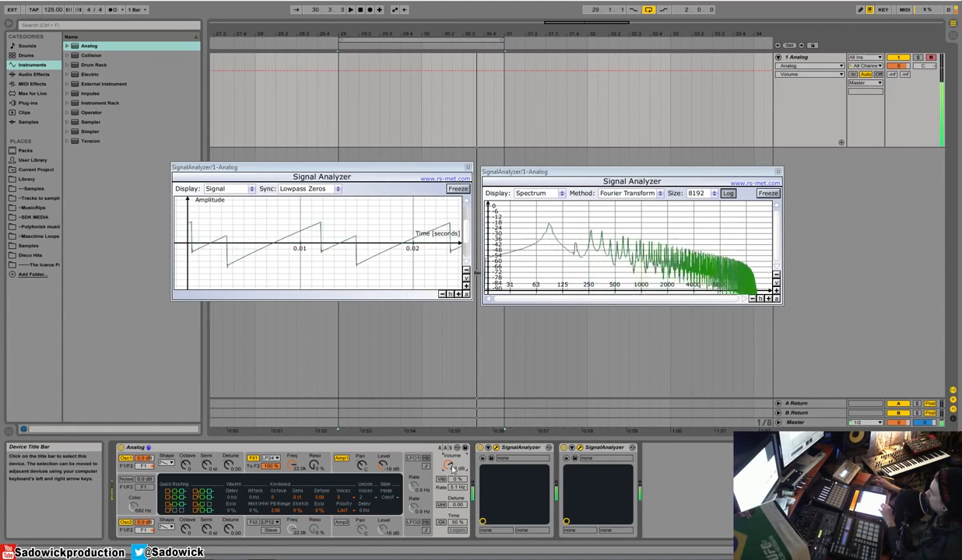
{"action": "left_click", "coordinate": [442, 524]}
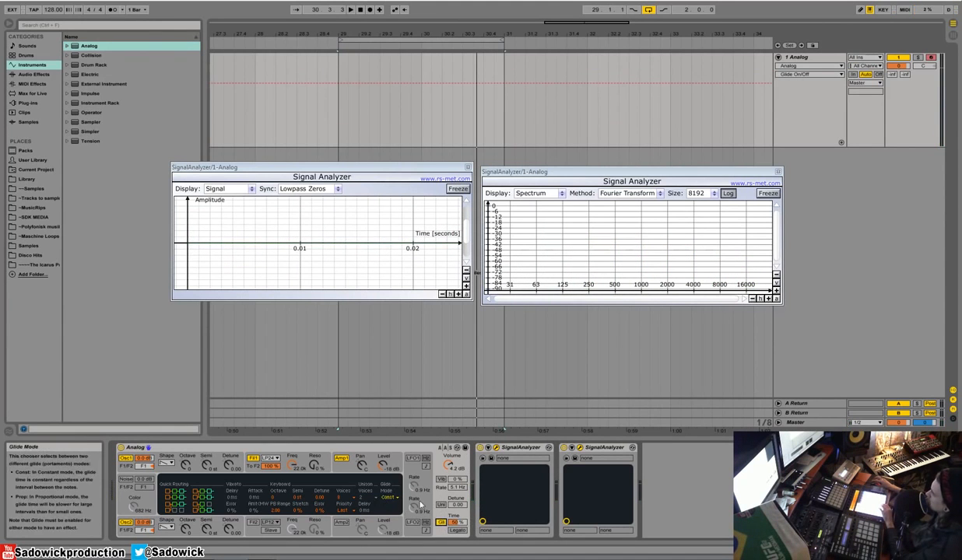
{"action": "left_click", "coordinate": [458, 530]}
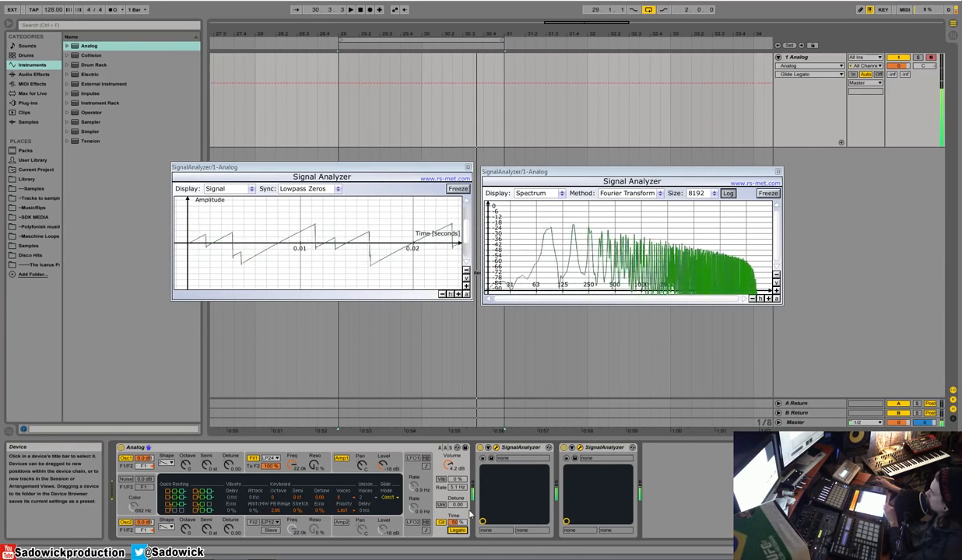
Step: Set the glide mode to Prop and the glide time to 80 %
{"action": "left_click", "coordinate": [388, 497]}
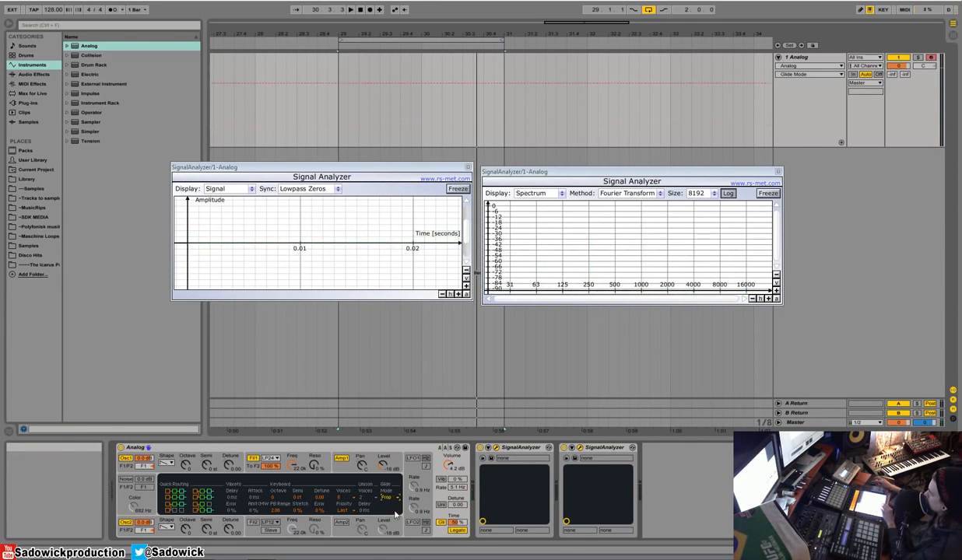
{"action": "left_click", "coordinate": [395, 516]}
{"action": "left_click_drag", "start_coordinate": [456, 523], "coordinate": [456, 499]}
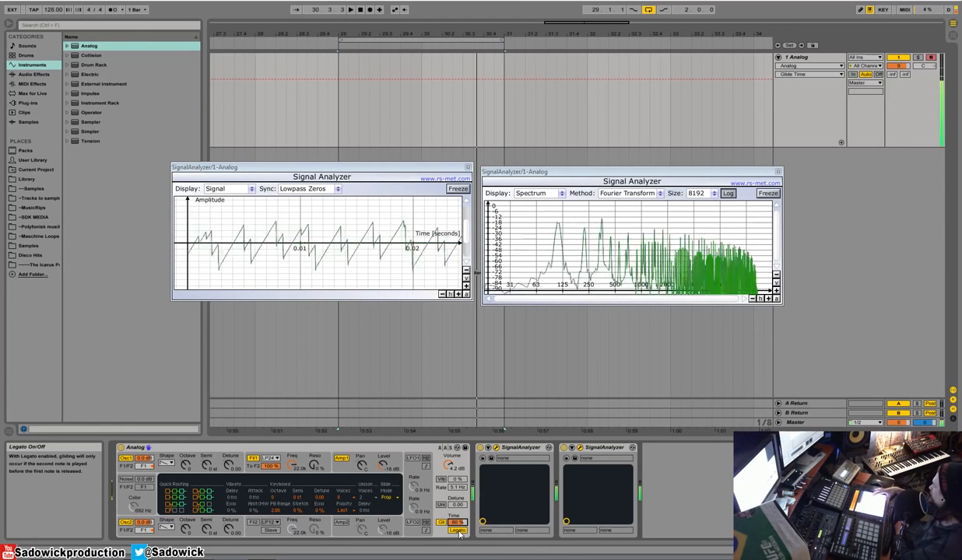
Step: Set the glide mode to Const and compare the sound while toggling glide and legato, leaving both on
{"action": "left_click", "coordinate": [458, 531]}
{"action": "left_click", "coordinate": [387, 497]}
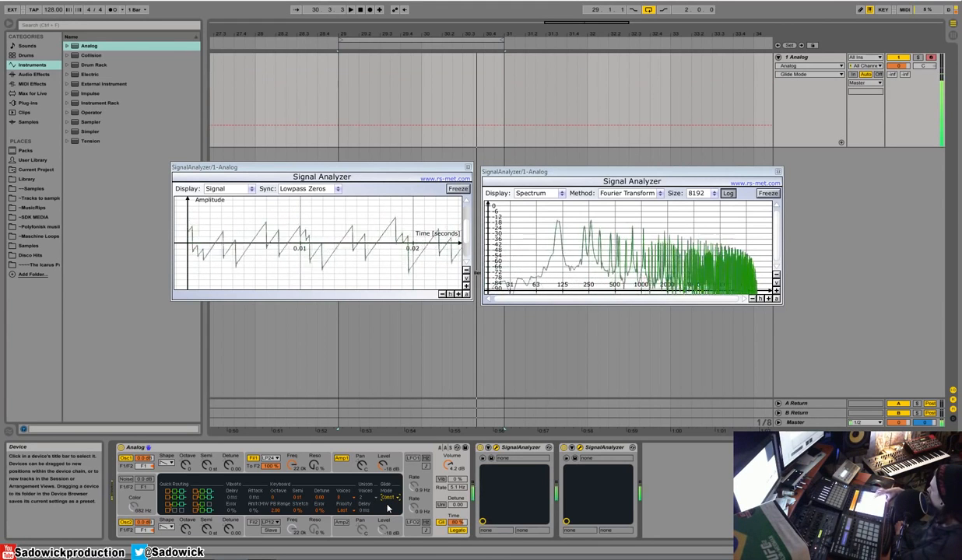
{"action": "left_click", "coordinate": [463, 532]}
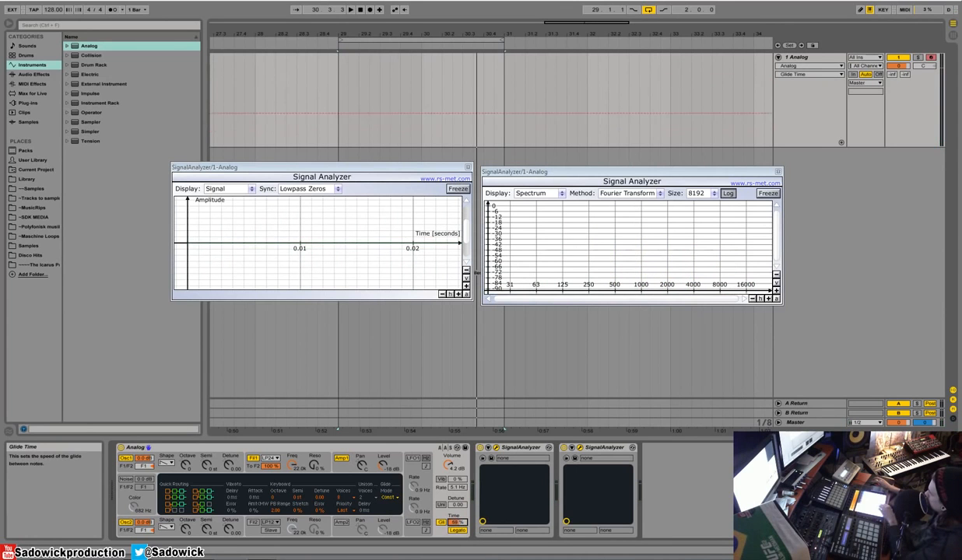
{"action": "left_click", "coordinate": [465, 533]}
{"action": "left_click", "coordinate": [442, 523]}
{"action": "left_click", "coordinate": [442, 523]}
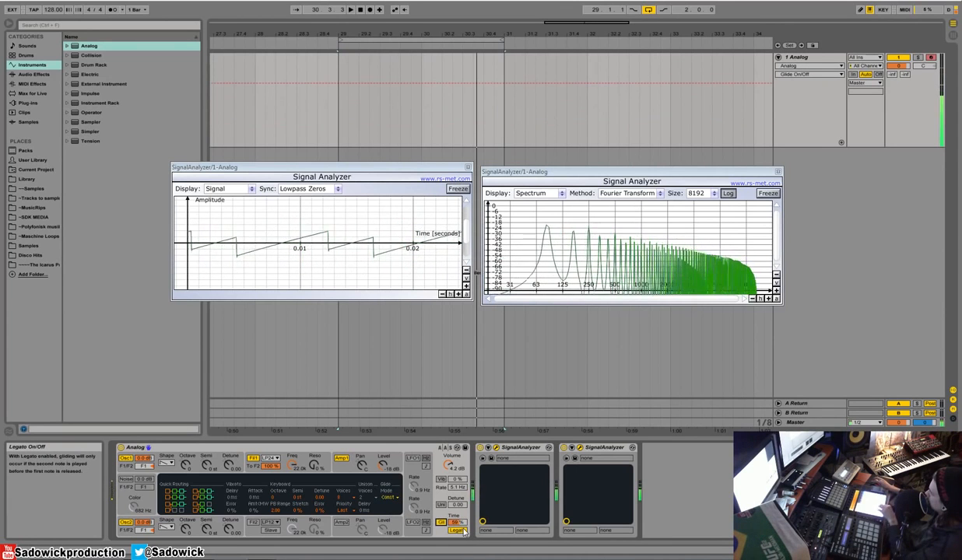
Step: Set the keyboard voices to Mono and the glide time to 16 %
{"action": "left_click", "coordinate": [343, 496]}
{"action": "left_click", "coordinate": [333, 408]}
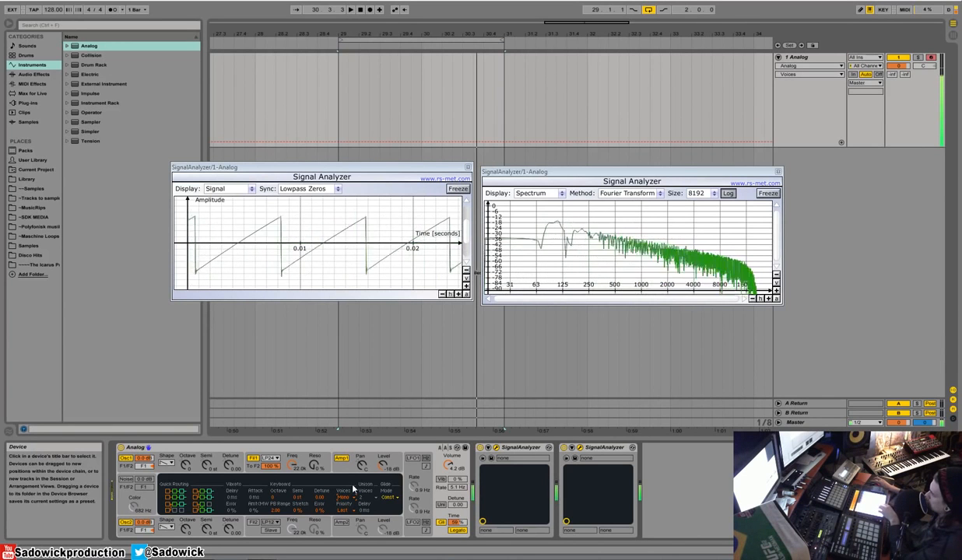
{"action": "mouse_move", "coordinate": [460, 523]}
{"action": "left_mouse_down"}
{"action": "mouse_move", "coordinate": [460, 514]}
{"action": "mouse_move", "coordinate": [461, 526]}
{"action": "left_mouse_up"}
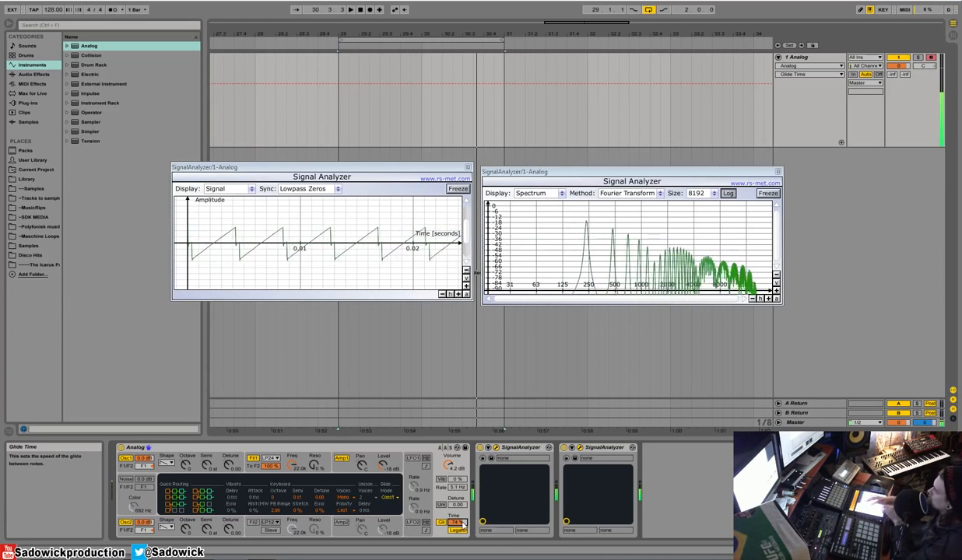
{"action": "left_click_drag", "start_coordinate": [461, 526], "coordinate": [465, 527]}
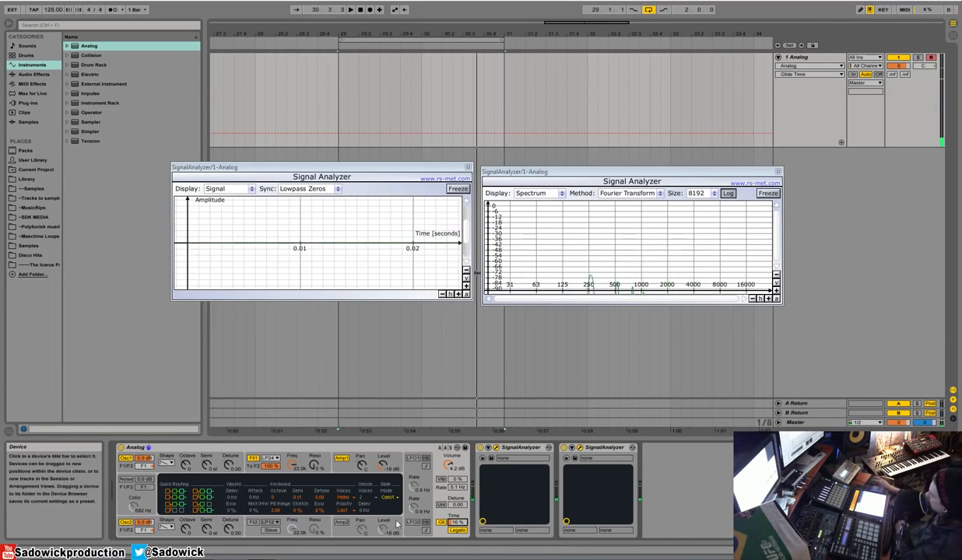
Step: Set the keyboard voices to 2 and turn glide off
{"action": "left_click", "coordinate": [347, 498]}
{"action": "left_click", "coordinate": [343, 422]}
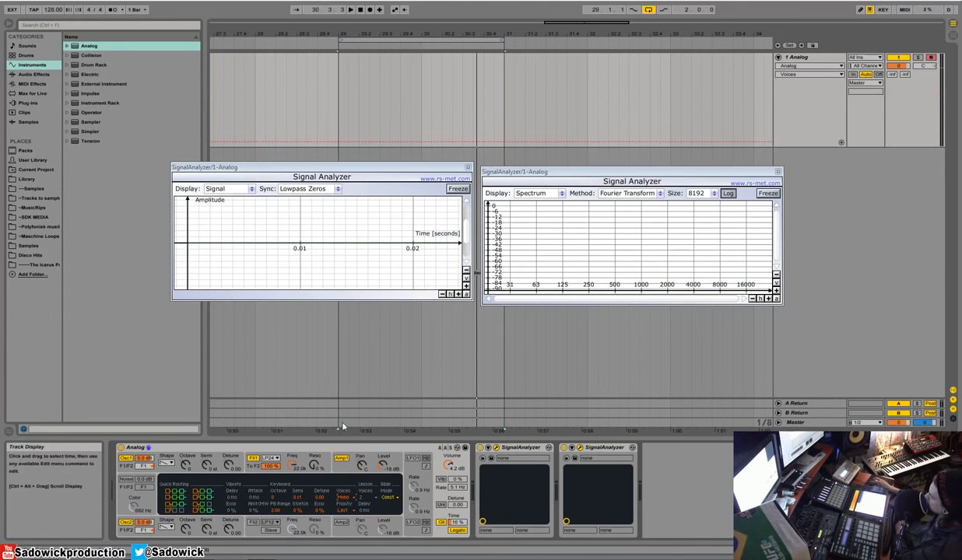
{"action": "left_click", "coordinate": [353, 502]}
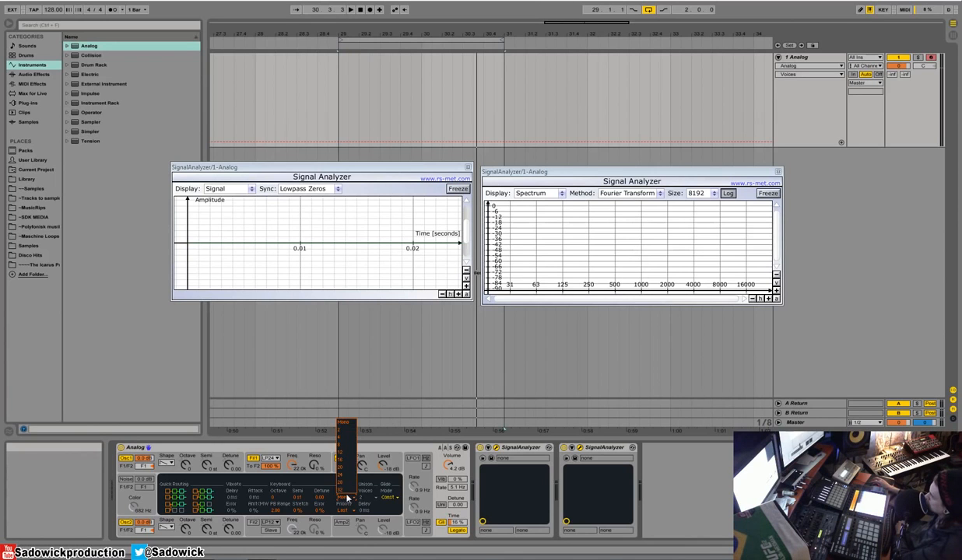
{"action": "left_click", "coordinate": [347, 429]}
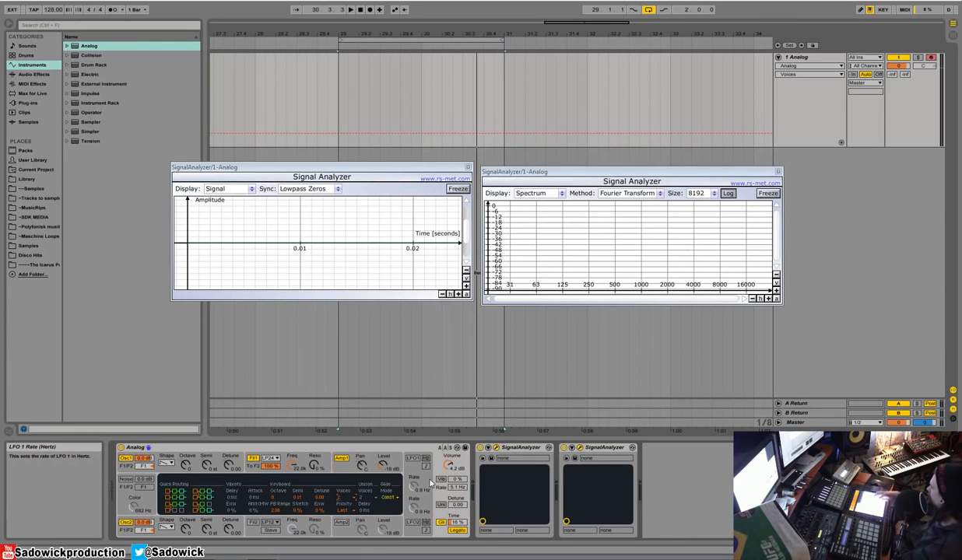
{"action": "left_click", "coordinate": [440, 527]}
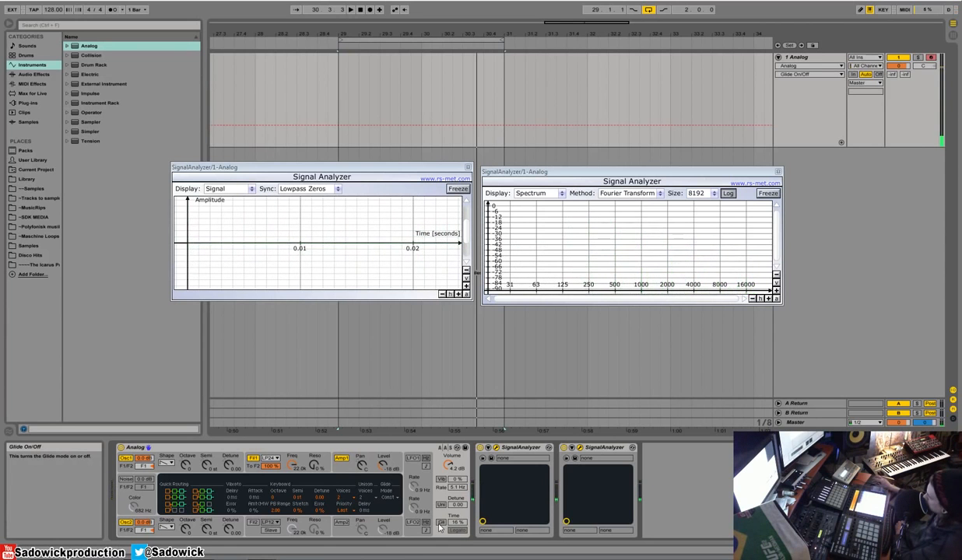
Step: Try the keyboard voices at Mono and return them to 2
{"action": "left_click", "coordinate": [340, 499]}
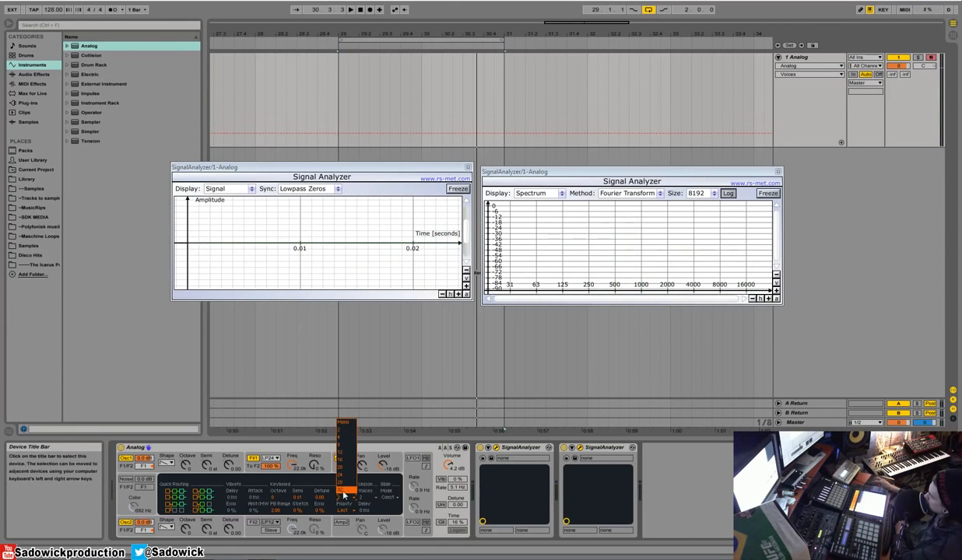
{"action": "left_click", "coordinate": [348, 422]}
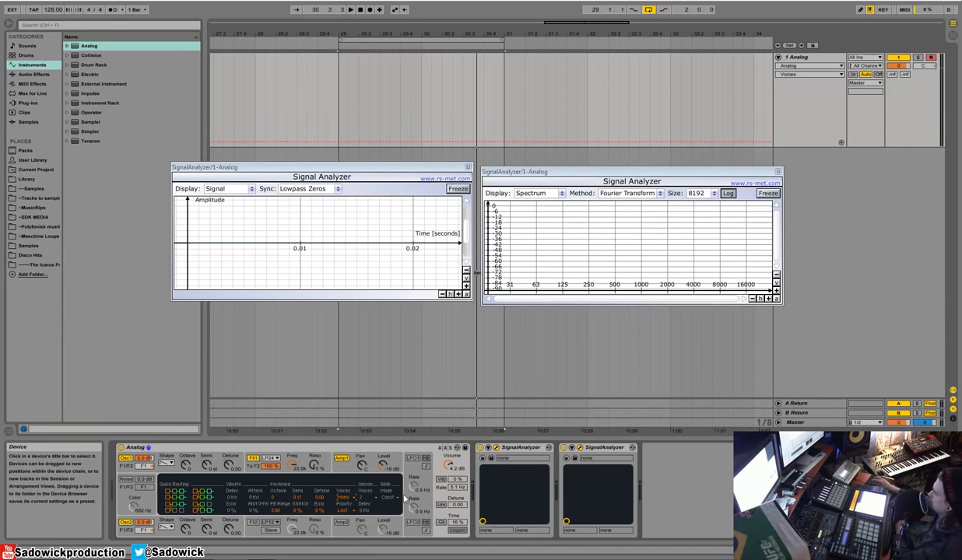
{"action": "left_click", "coordinate": [348, 500]}
{"action": "left_click", "coordinate": [347, 432]}
Step: Check the unison voices setting, toggle unison on and off, and set the keyboard voices to Mono
{"action": "left_click", "coordinate": [370, 500]}
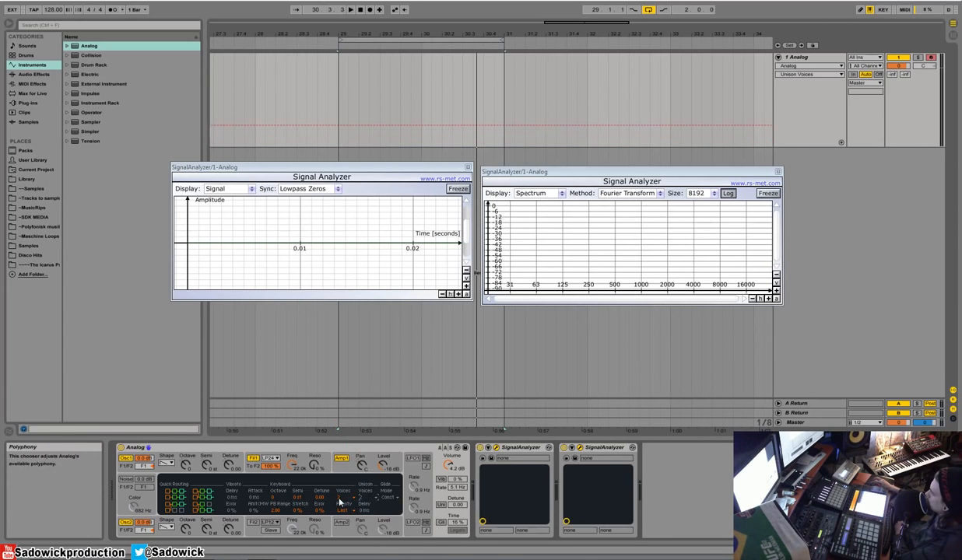
{"action": "left_click", "coordinate": [351, 502]}
{"action": "left_click", "coordinate": [351, 502]}
{"action": "left_click", "coordinate": [351, 502]}
{"action": "left_click", "coordinate": [441, 505]}
{"action": "left_click", "coordinate": [442, 505]}
{"action": "left_click", "coordinate": [343, 498]}
{"action": "left_click", "coordinate": [335, 409]}
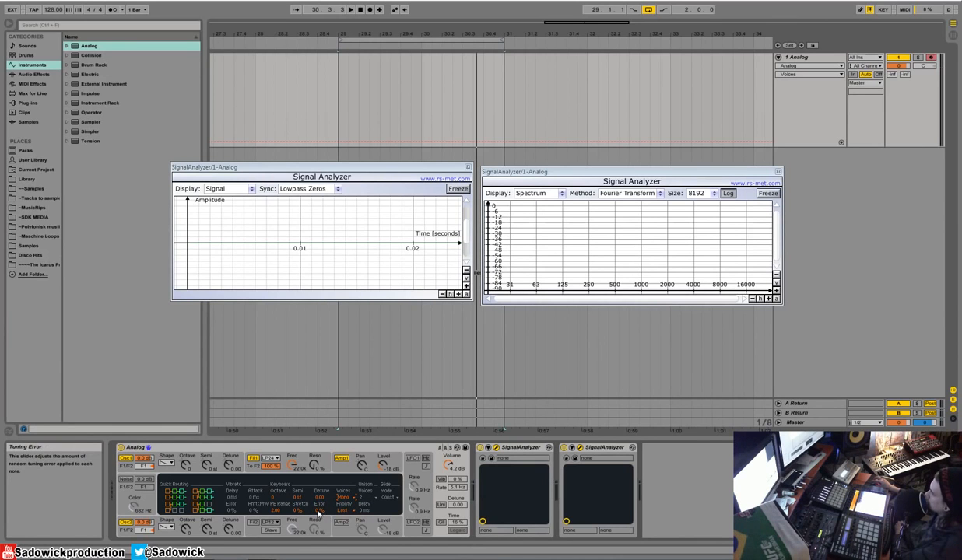
Step: Try the keyboard tuning Error at 100 % and return it to its default
{"action": "left_click_drag", "start_coordinate": [316, 511], "coordinate": [317, 447]}
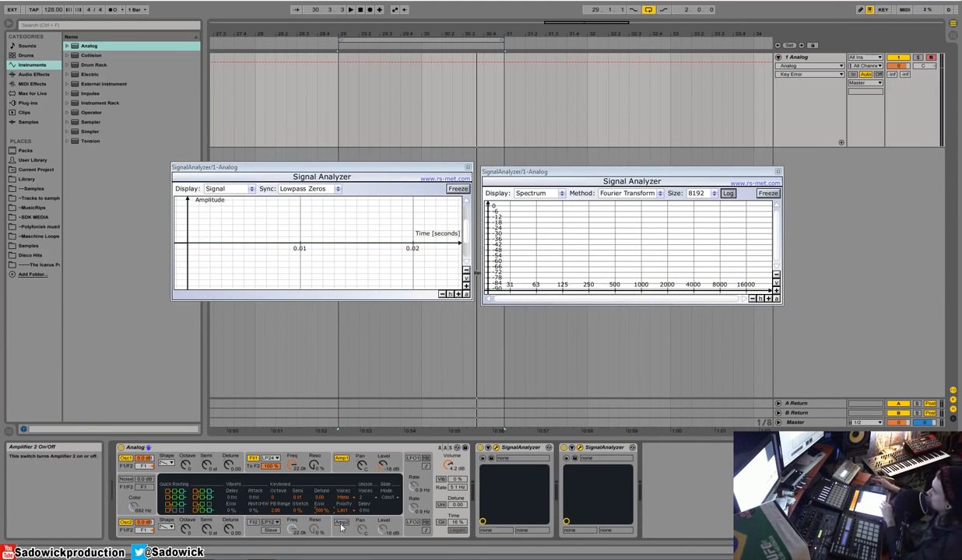
{"action": "right_click", "coordinate": [325, 459]}
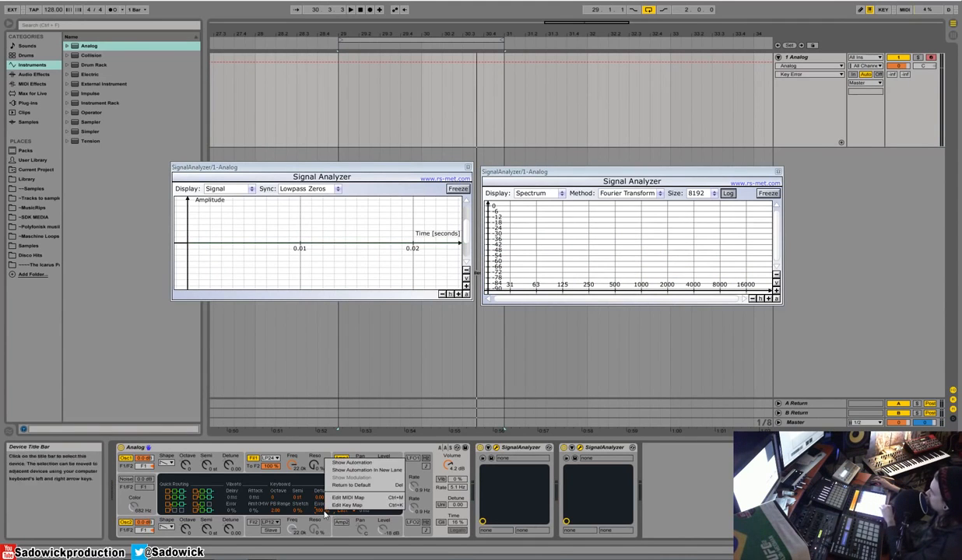
{"action": "left_click", "coordinate": [351, 485]}
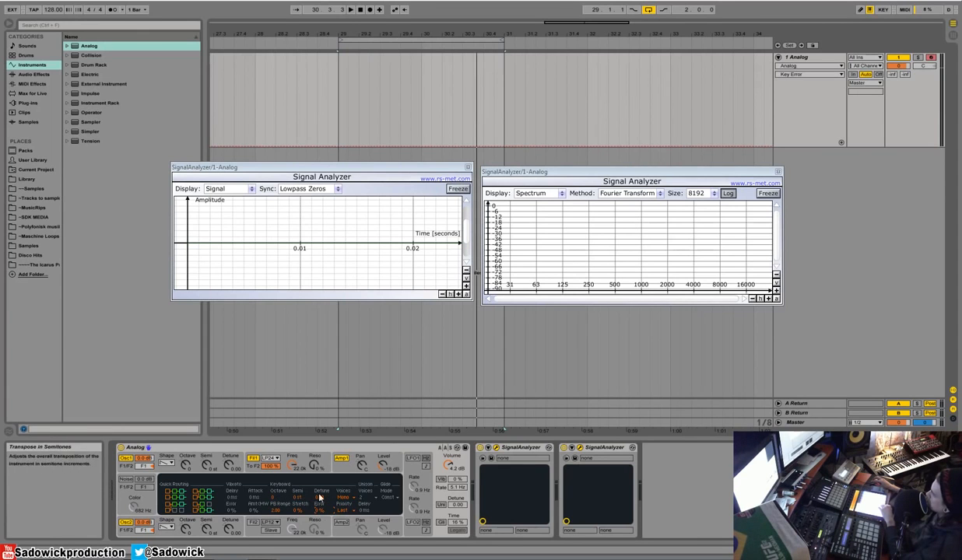
Step: Set the keyboard pitch bend range to 12.00 and turn vibrato on
{"action": "left_click_drag", "start_coordinate": [279, 512], "coordinate": [279, 474]}
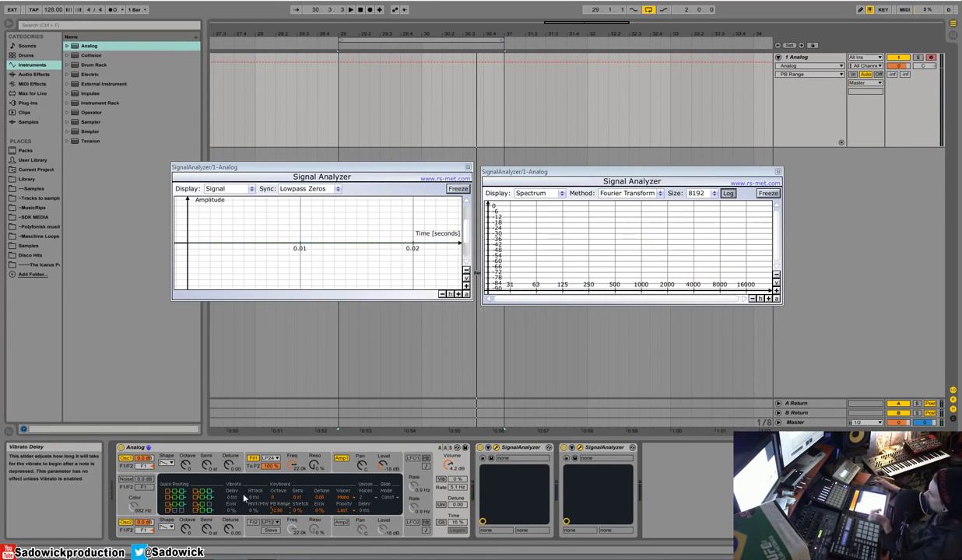
{"action": "left_click", "coordinate": [441, 479]}
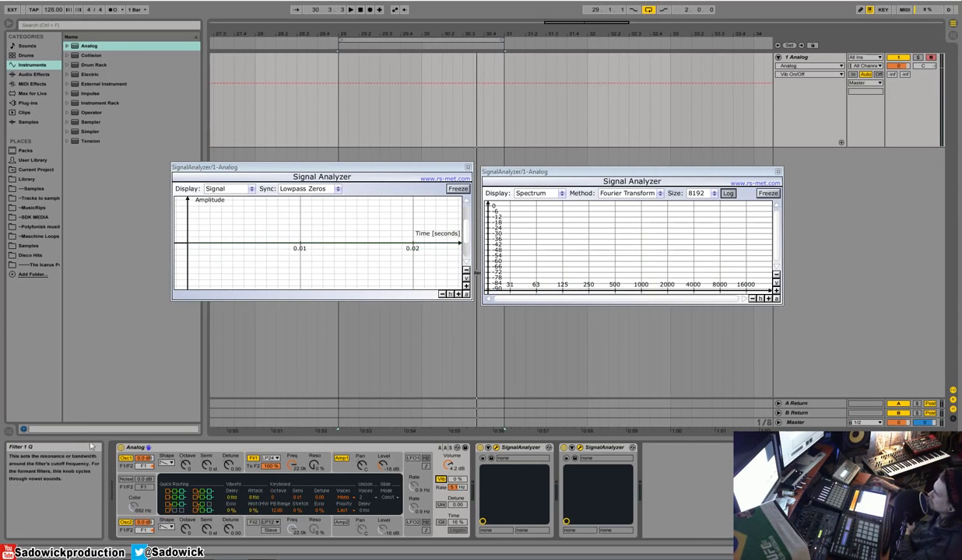
Step: Try Quick Routing setups 2, 3 and 4, and finish with the parallel routing that sends oscillator 1 to F1 and oscillator 2 to F2
{"action": "left_click", "coordinate": [206, 494]}
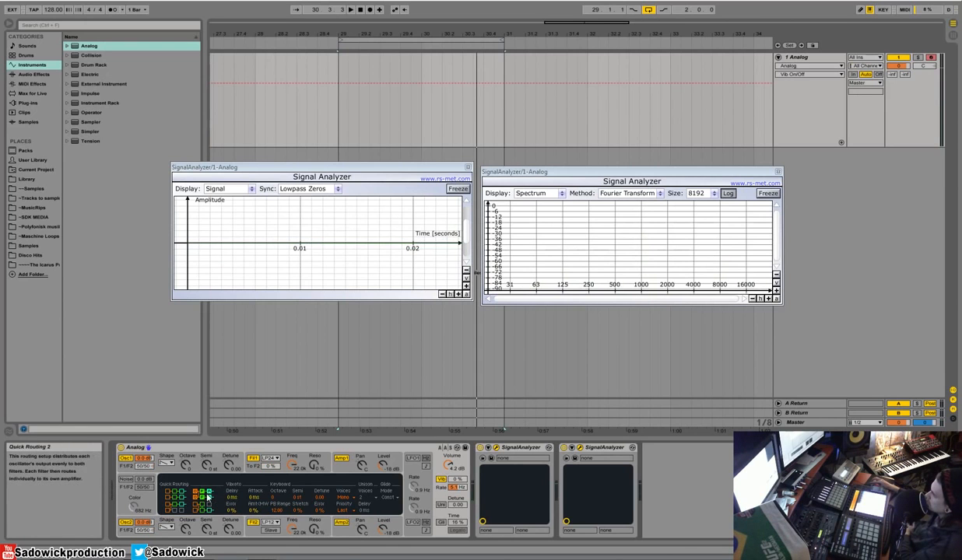
{"action": "left_click", "coordinate": [179, 506]}
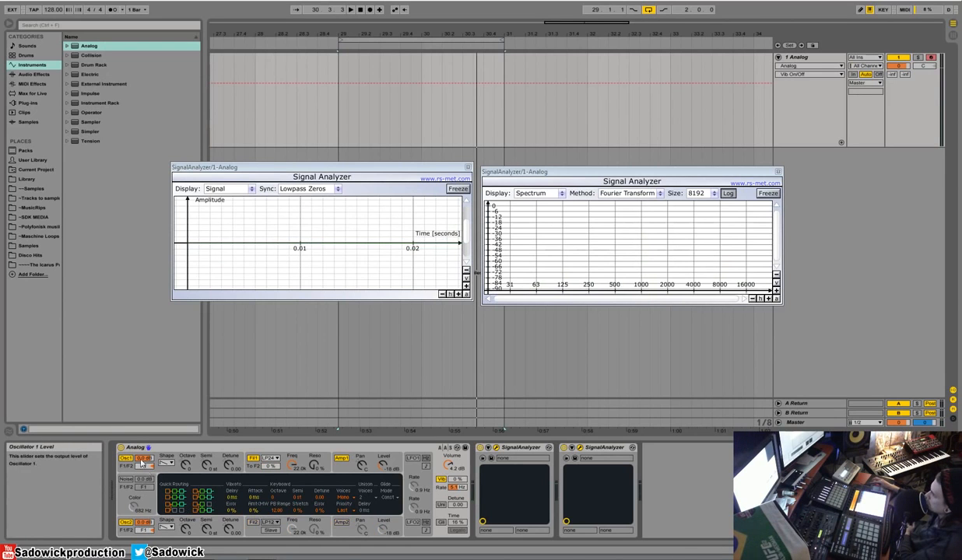
{"action": "left_click", "coordinate": [204, 506]}
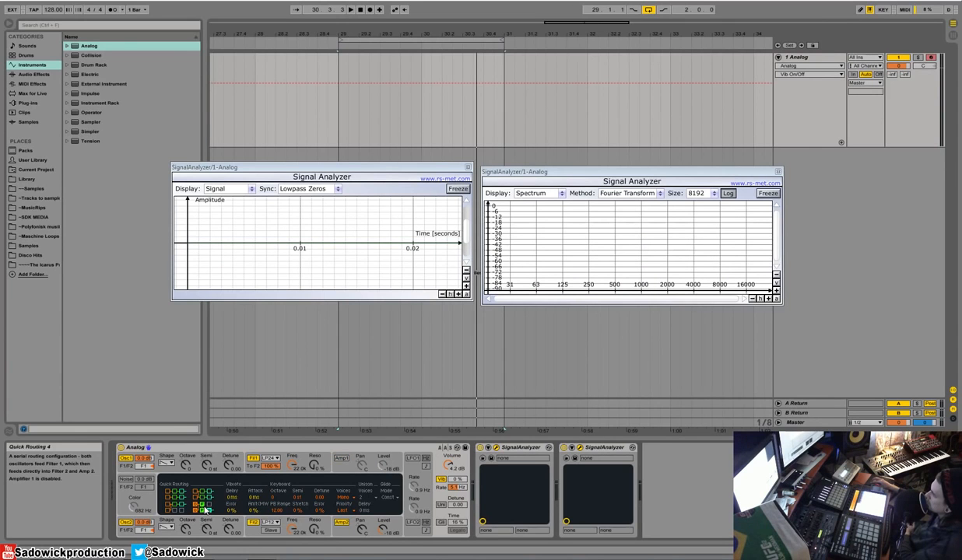
{"action": "left_click", "coordinate": [200, 495]}
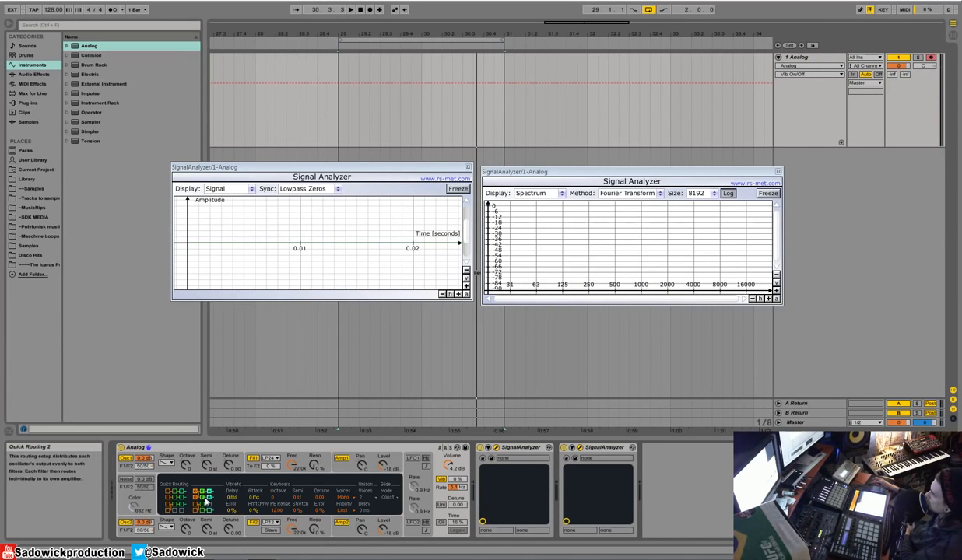
{"action": "left_click", "coordinate": [170, 498]}
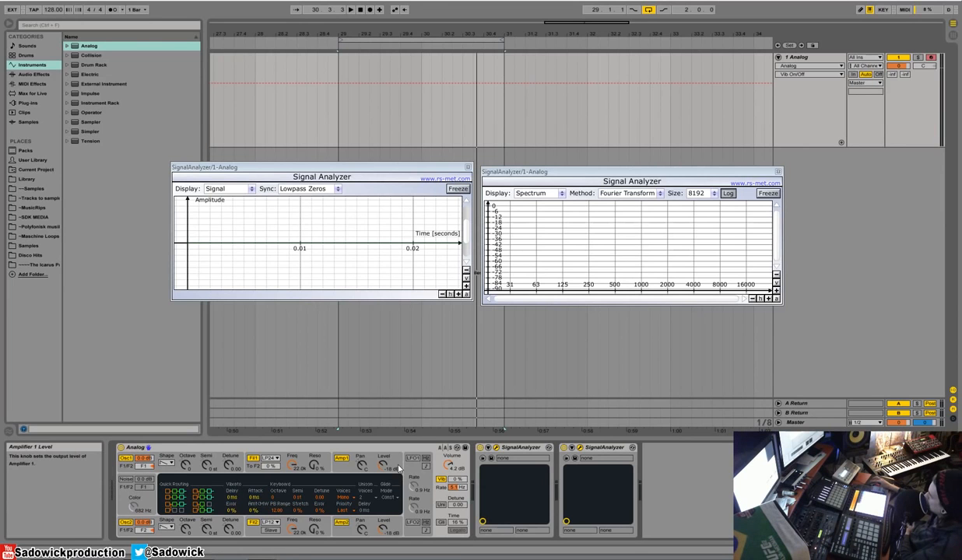
Step: Examine the detailed settings of the LFOs, oscillator 1, filter 1 and both amplifiers for their modulation options
{"action": "left_click", "coordinate": [424, 477]}
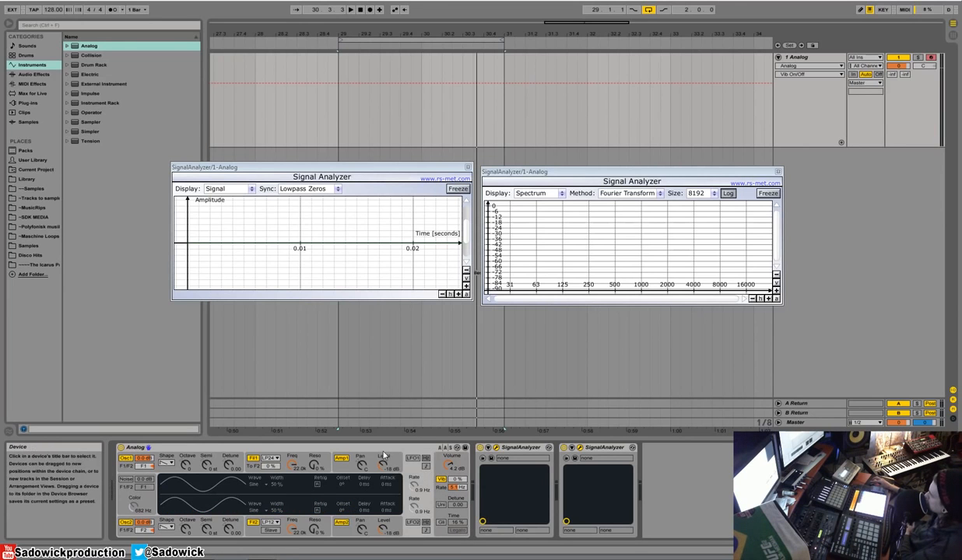
{"action": "left_click", "coordinate": [176, 458]}
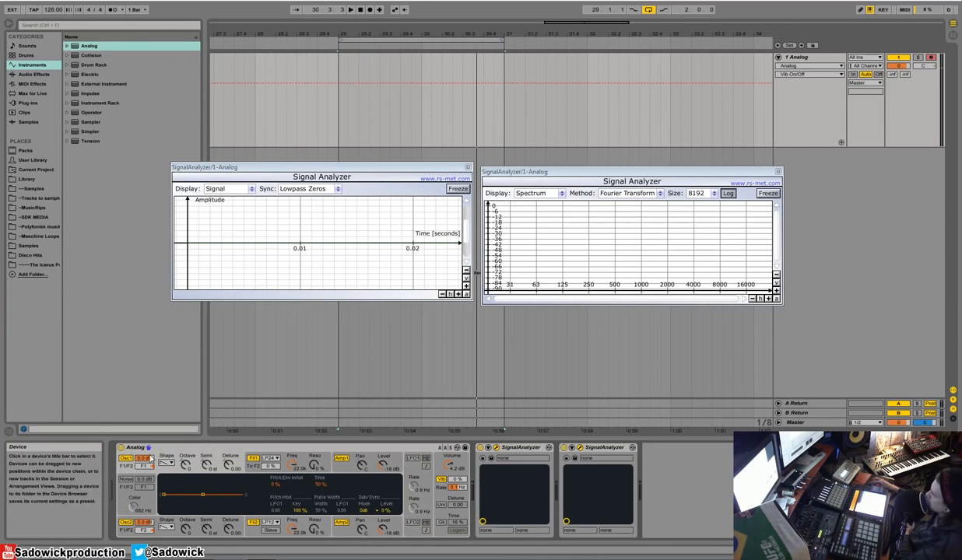
{"action": "left_click", "coordinate": [290, 463]}
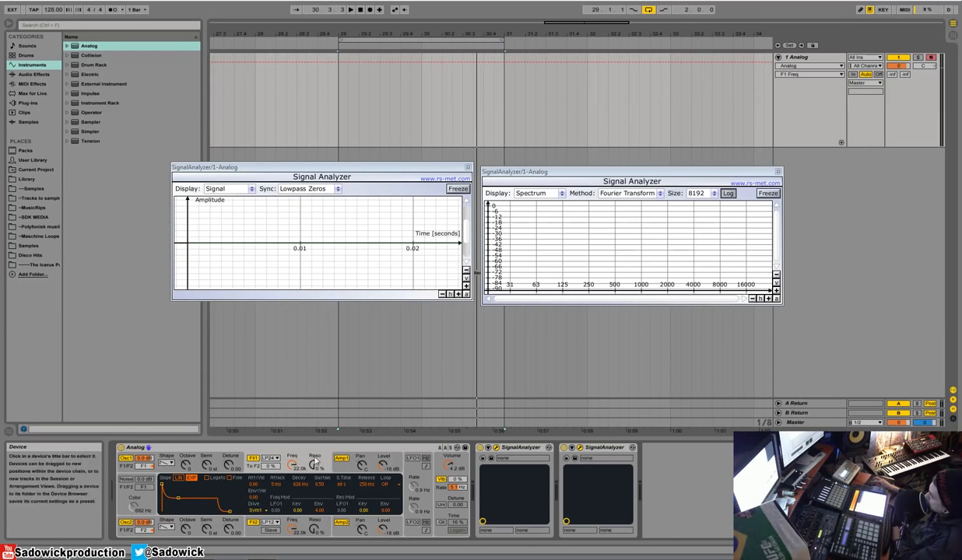
{"action": "left_click", "coordinate": [358, 461]}
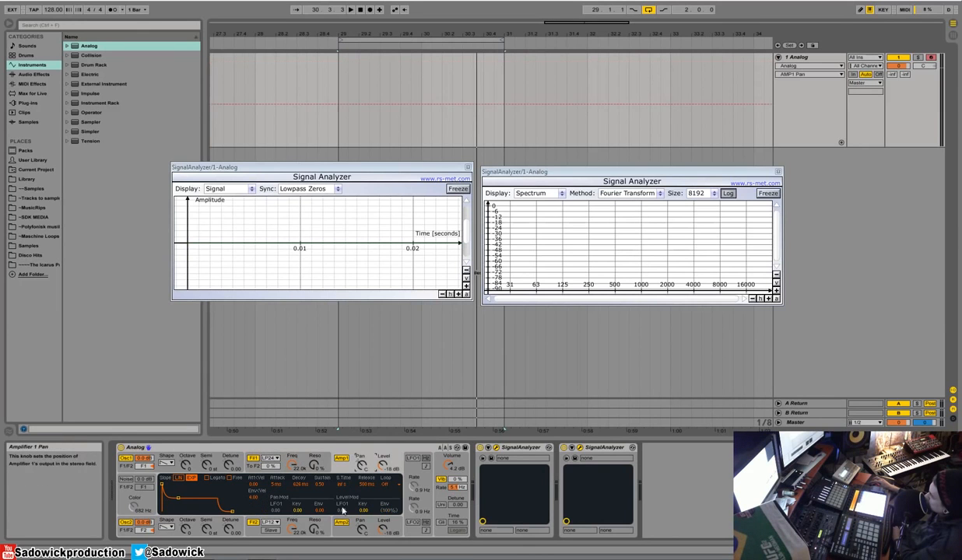
{"action": "left_click", "coordinate": [351, 536]}
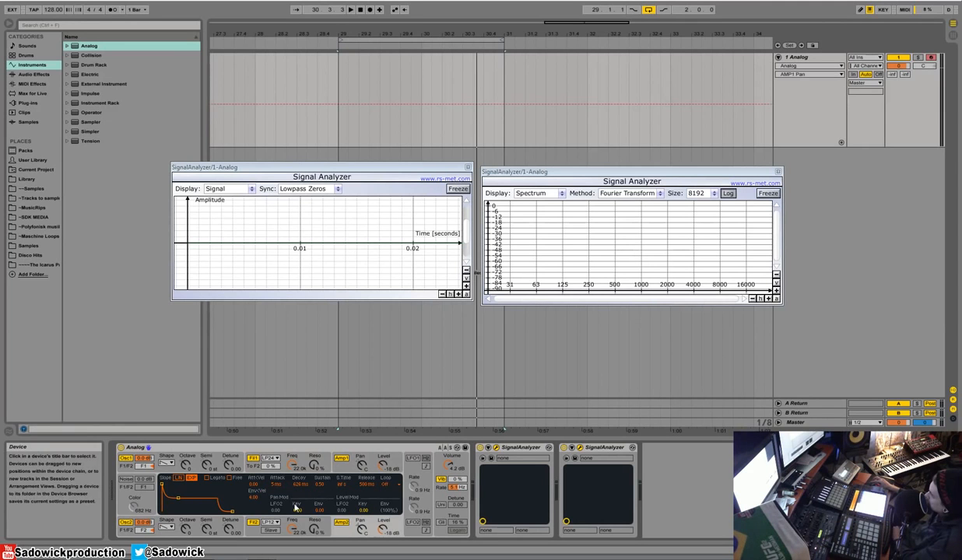
Step: Review how the LFO settings relate to amplifier 1, filter 1 and oscillator 1 modulation, and go back to the global settings
{"action": "left_click", "coordinate": [413, 470]}
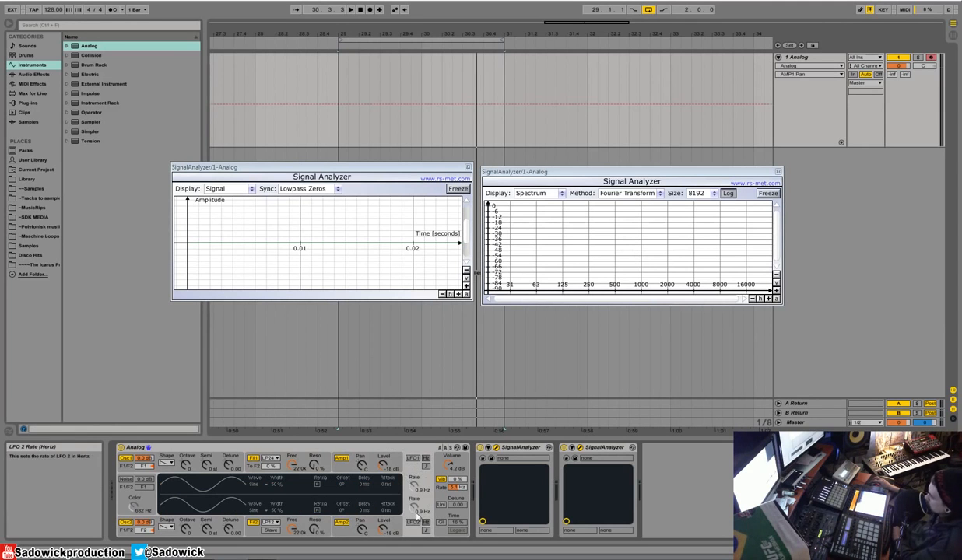
{"action": "left_click", "coordinate": [386, 457]}
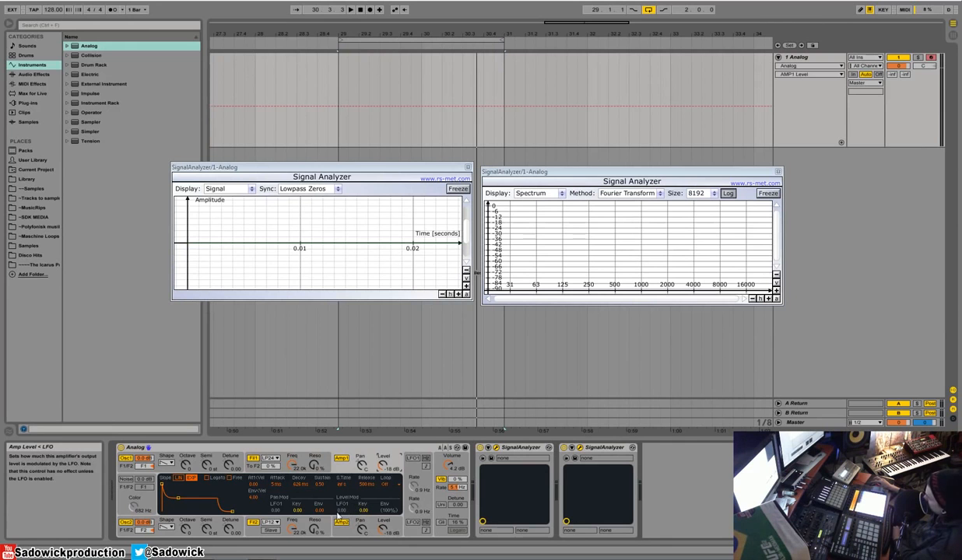
{"action": "left_click", "coordinate": [306, 459]}
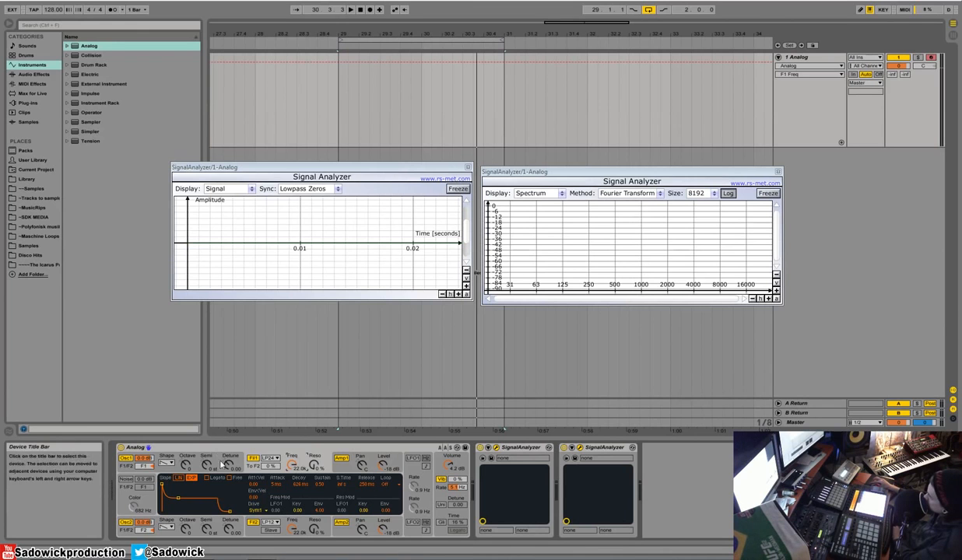
{"action": "left_click", "coordinate": [237, 453]}
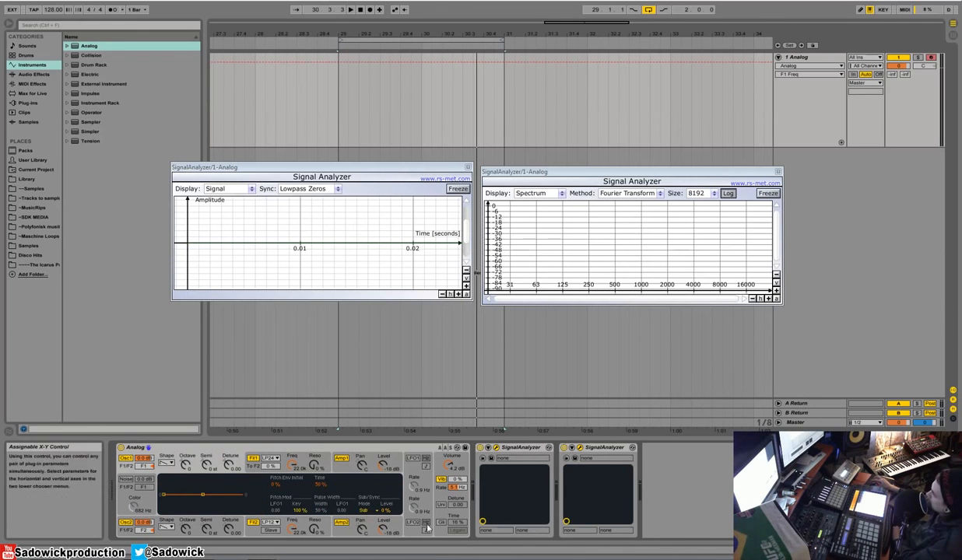
{"action": "left_click", "coordinate": [364, 509]}
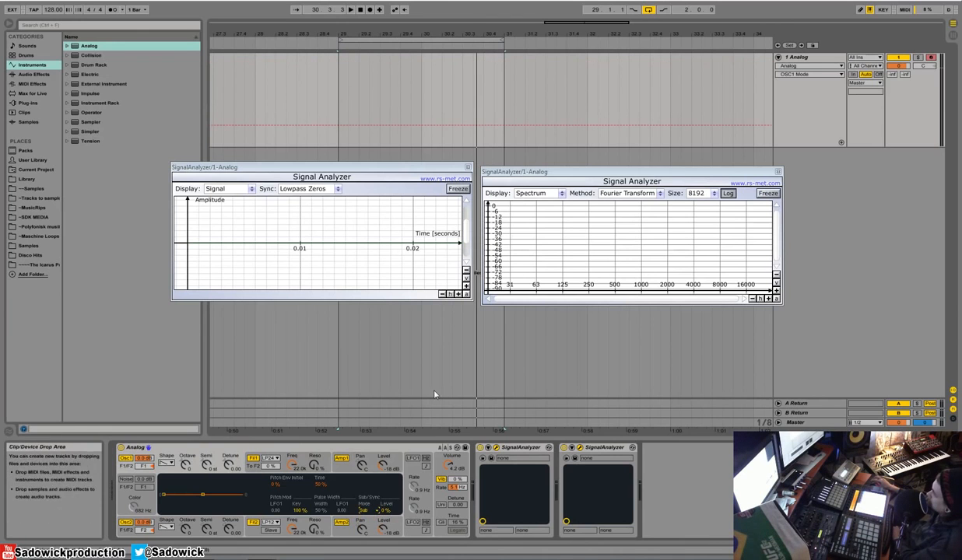
{"action": "left_click", "coordinate": [448, 465]}
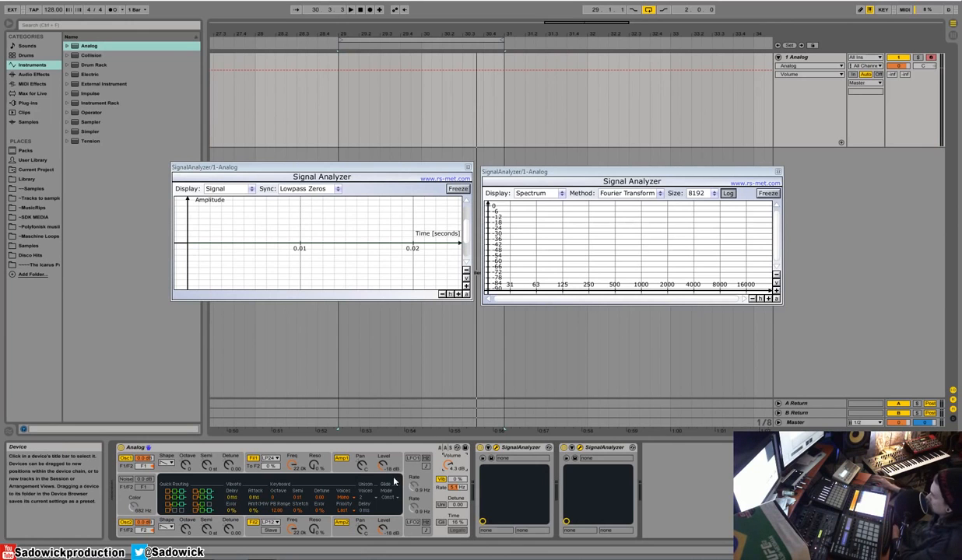
{"action": "left_click", "coordinate": [129, 487]}
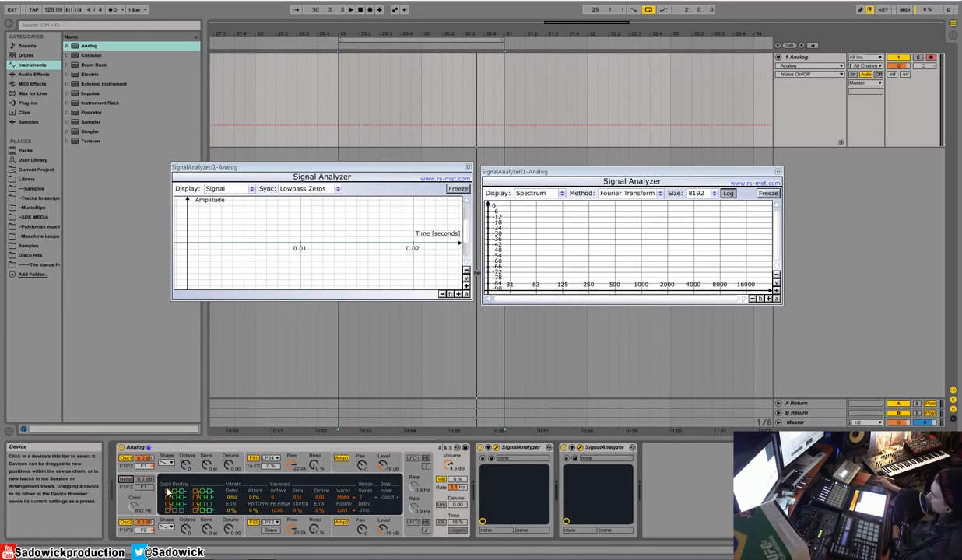